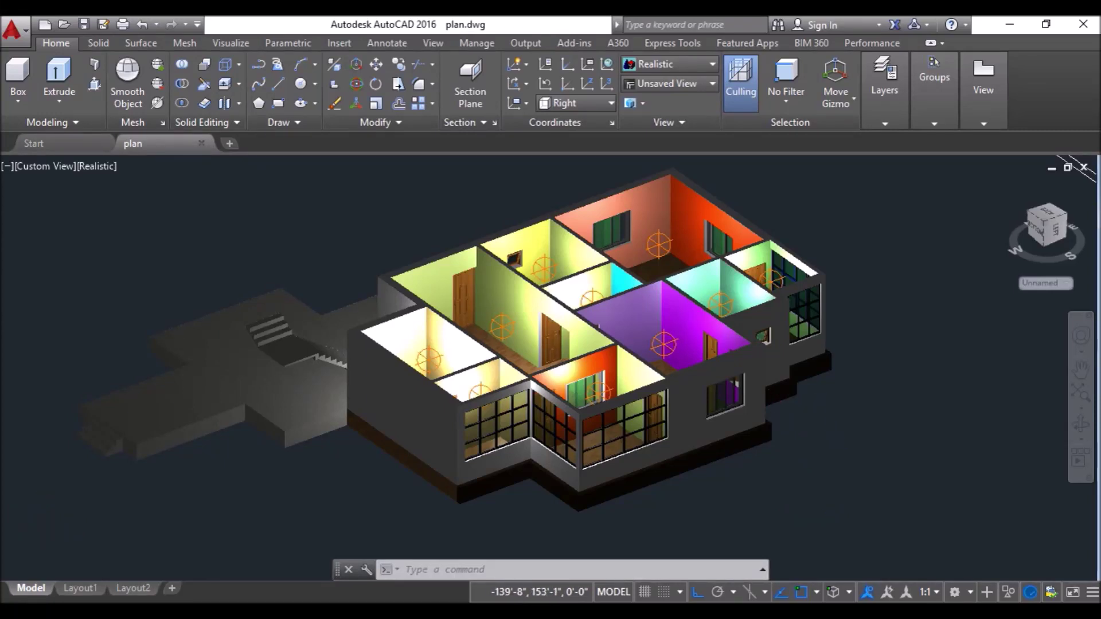
Step: Start a polyline for the window in the purple room's outer wall and set the coordinate system to World
{"action": "scroll", "coordinate": [790, 404], "scroll_direction": "up", "scroll_amount": 2}
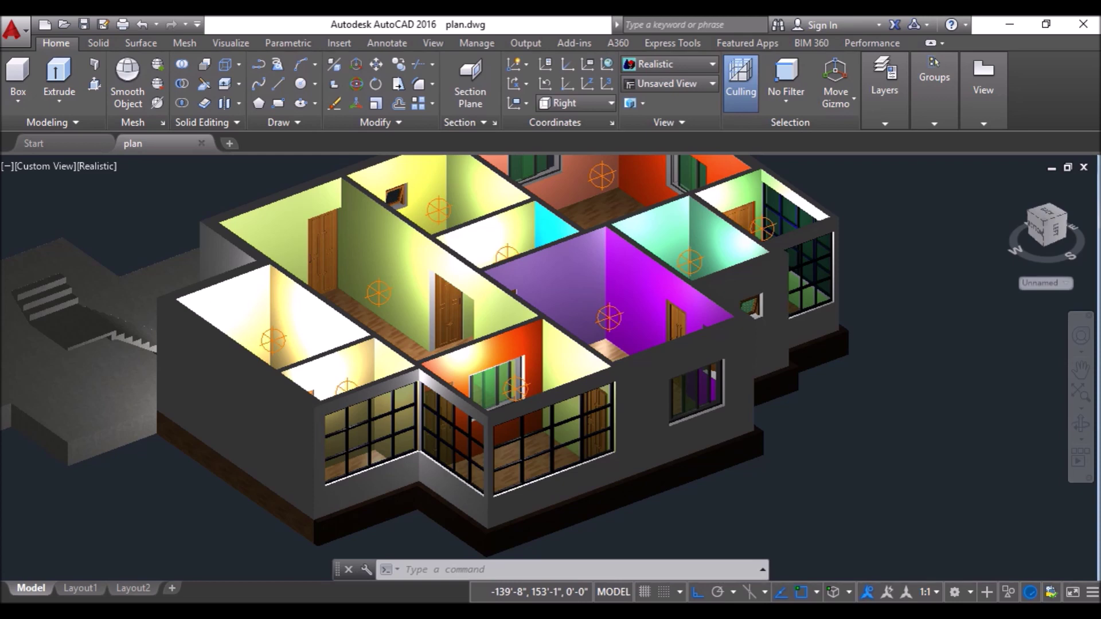
{"action": "scroll", "coordinate": [792, 405], "scroll_direction": "up", "scroll_amount": 2}
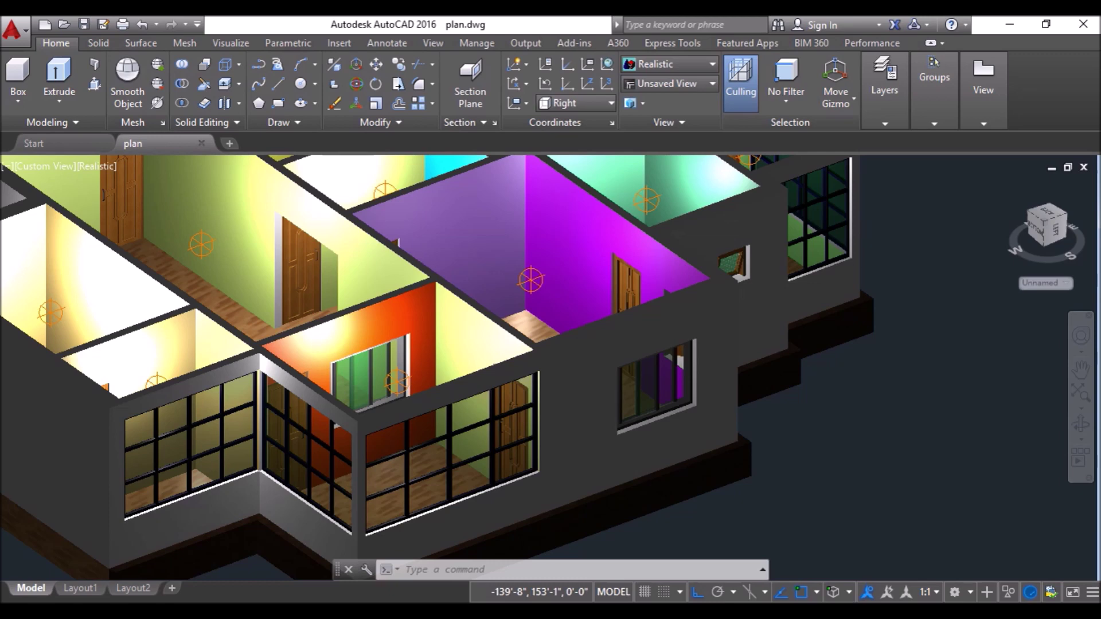
{"action": "scroll", "coordinate": [803, 413], "scroll_direction": "up", "scroll_amount": 2}
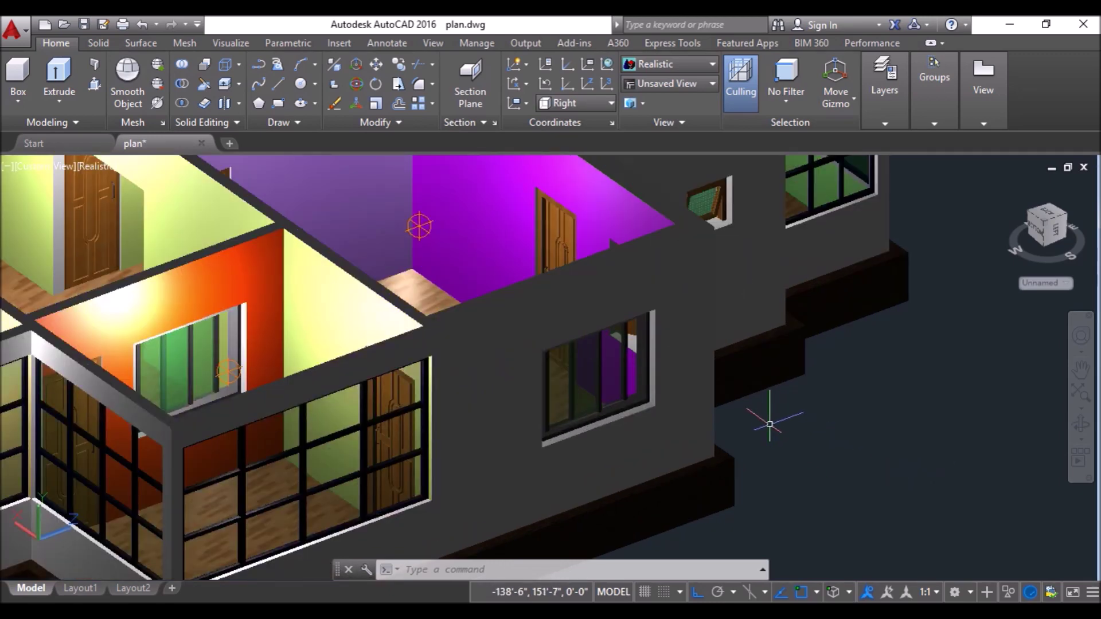
{"action": "scroll", "coordinate": [757, 415], "scroll_direction": "up", "scroll_amount": 2}
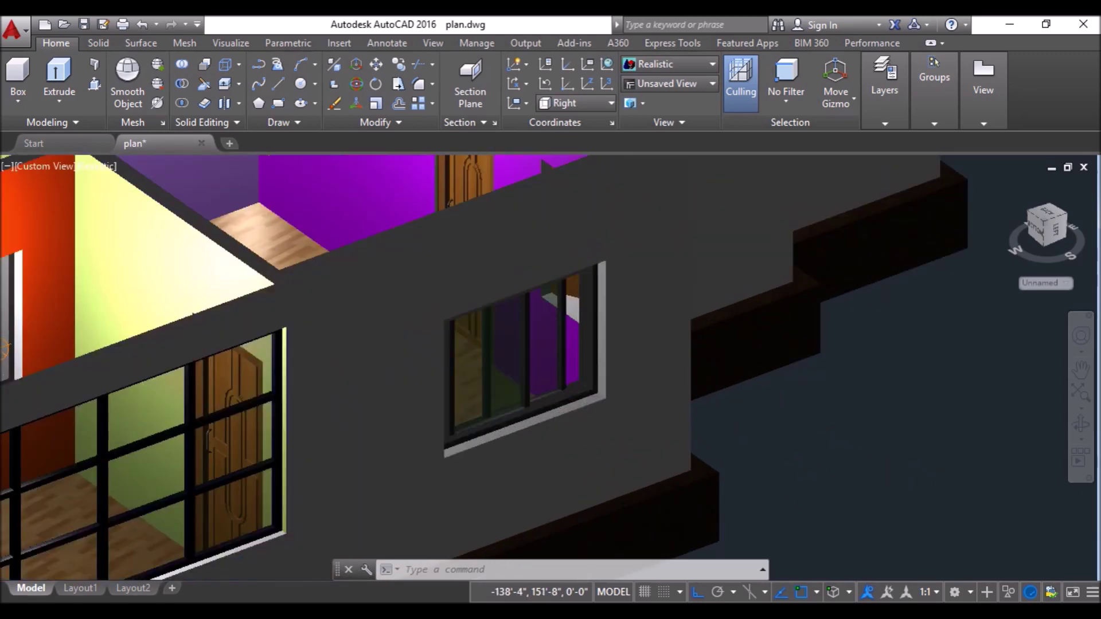
{"action": "left_click", "coordinate": [931, 240]}
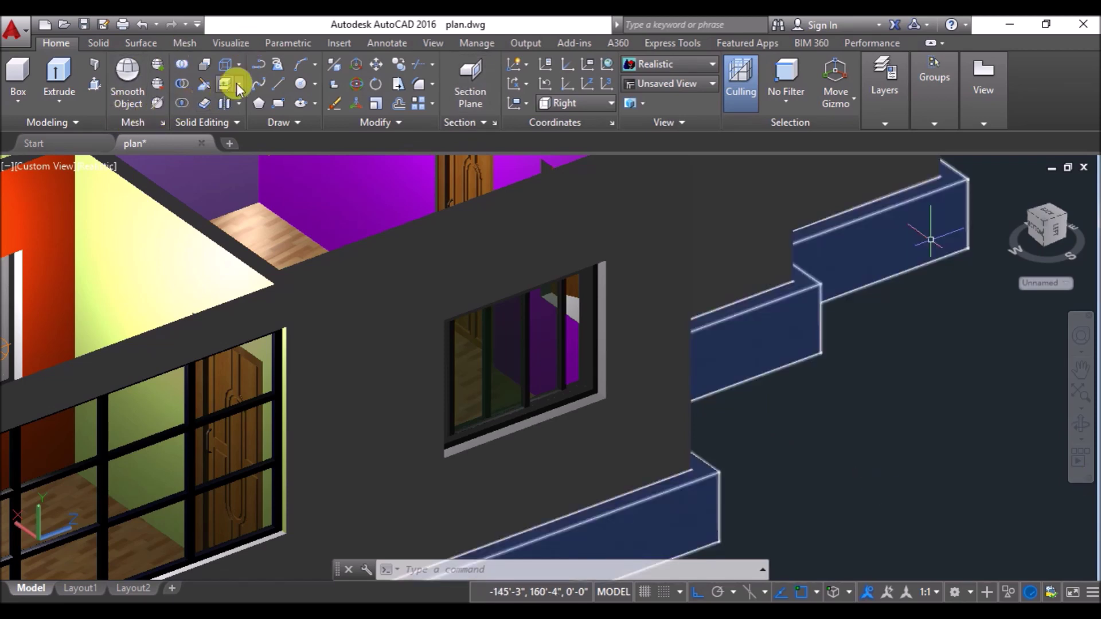
{"action": "left_click", "coordinate": [260, 66]}
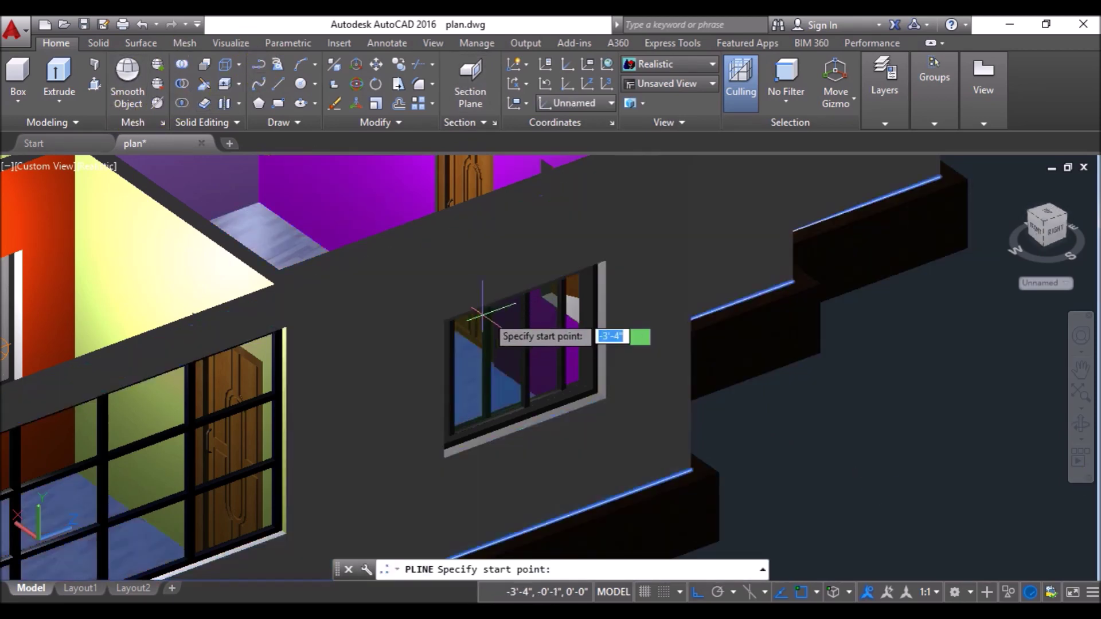
{"action": "left_click", "coordinate": [585, 104]}
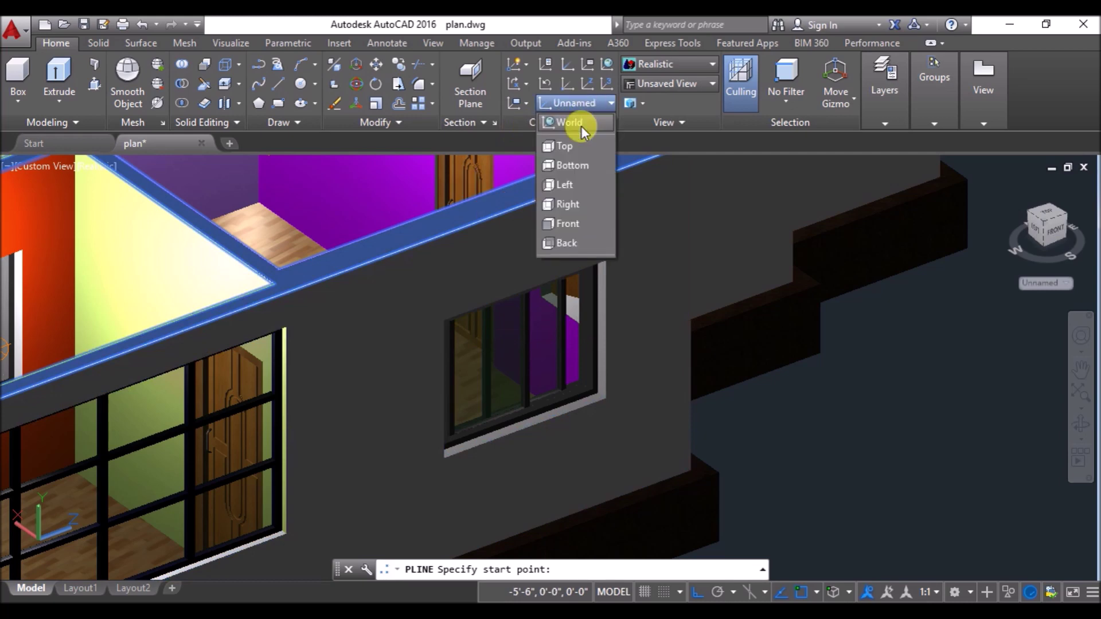
{"action": "left_click", "coordinate": [581, 125]}
{"action": "scroll", "coordinate": [448, 322], "scroll_direction": "up", "scroll_amount": 3}
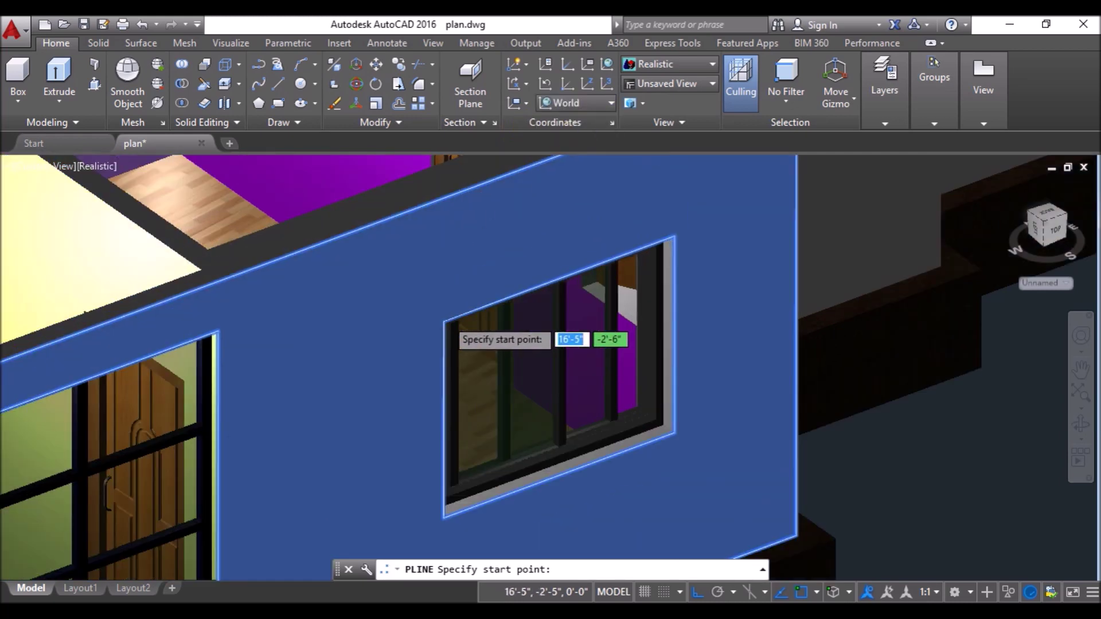
Step: Draw a closed polyline strip along the window's upper edge, 6 inches high and extending 6 inches past each side
{"action": "left_click", "coordinate": [442, 323]}
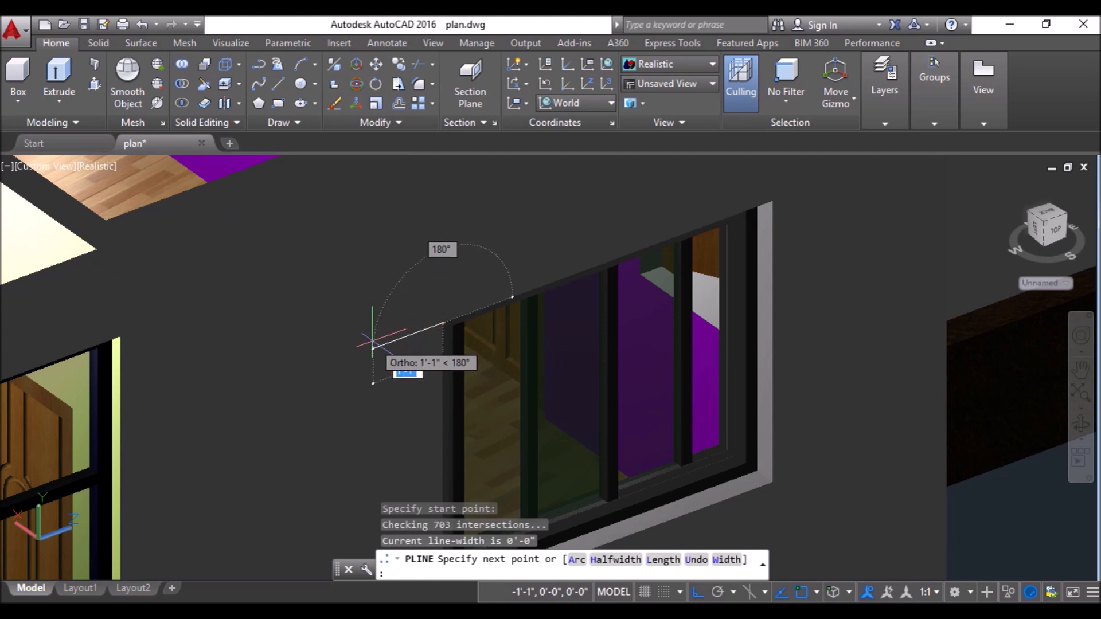
{"action": "type", "text": "6"}
{"action": "key", "text": "Return"}
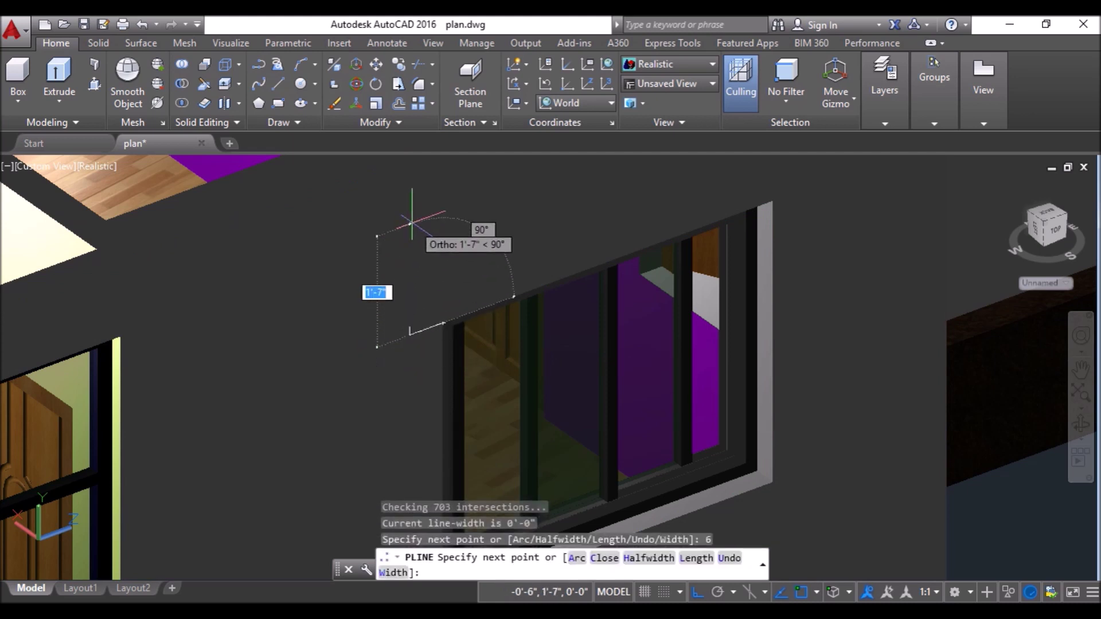
{"action": "type", "text": "6"}
{"action": "key", "text": "Return"}
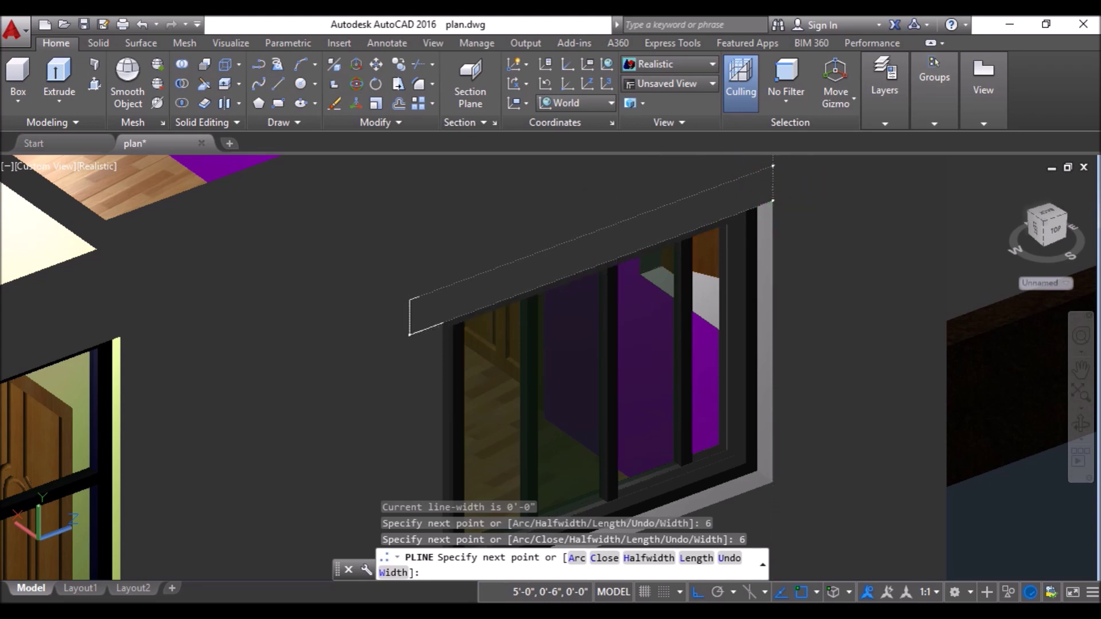
{"action": "left_click", "coordinate": [773, 171]}
{"action": "type", "text": "6"}
{"action": "key", "text": "Return"}
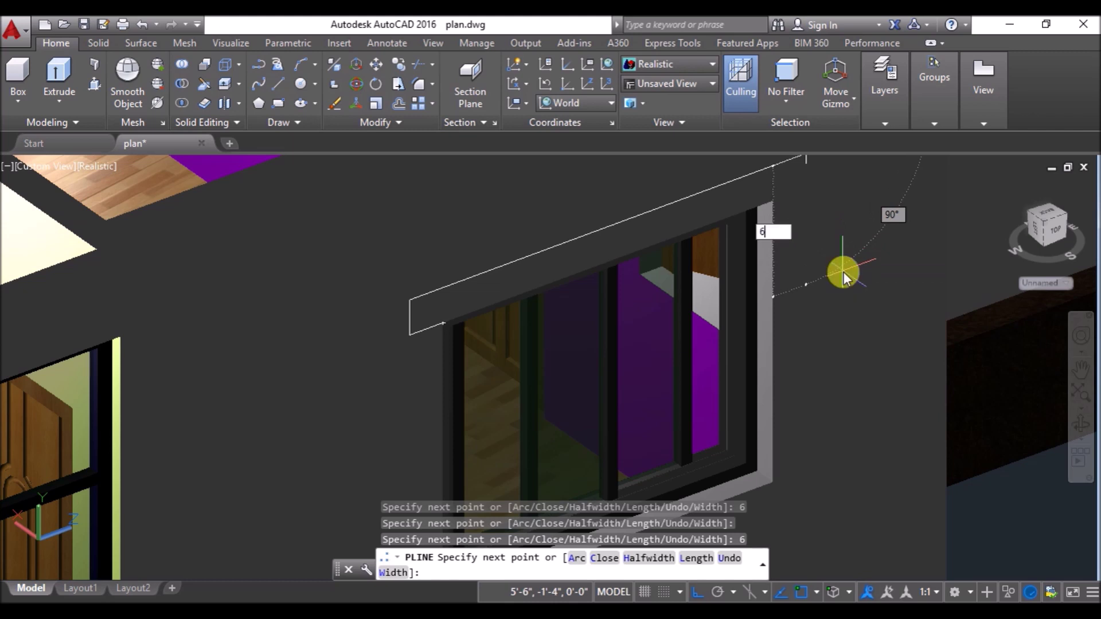
{"action": "key", "text": "Return"}
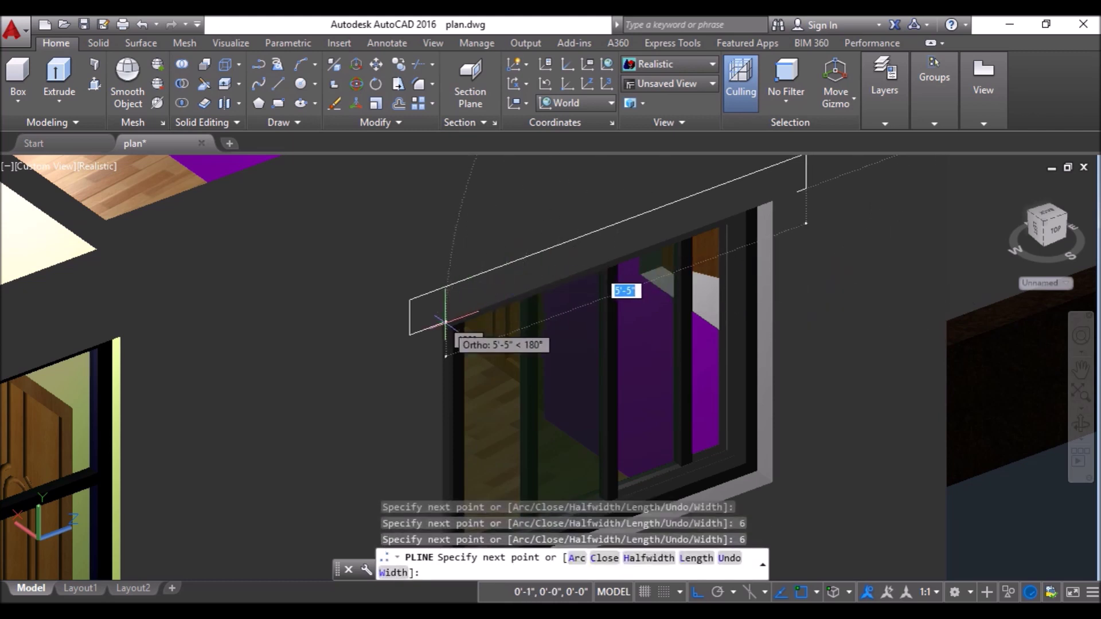
{"action": "scroll", "coordinate": [419, 333], "scroll_direction": "up", "scroll_amount": 2}
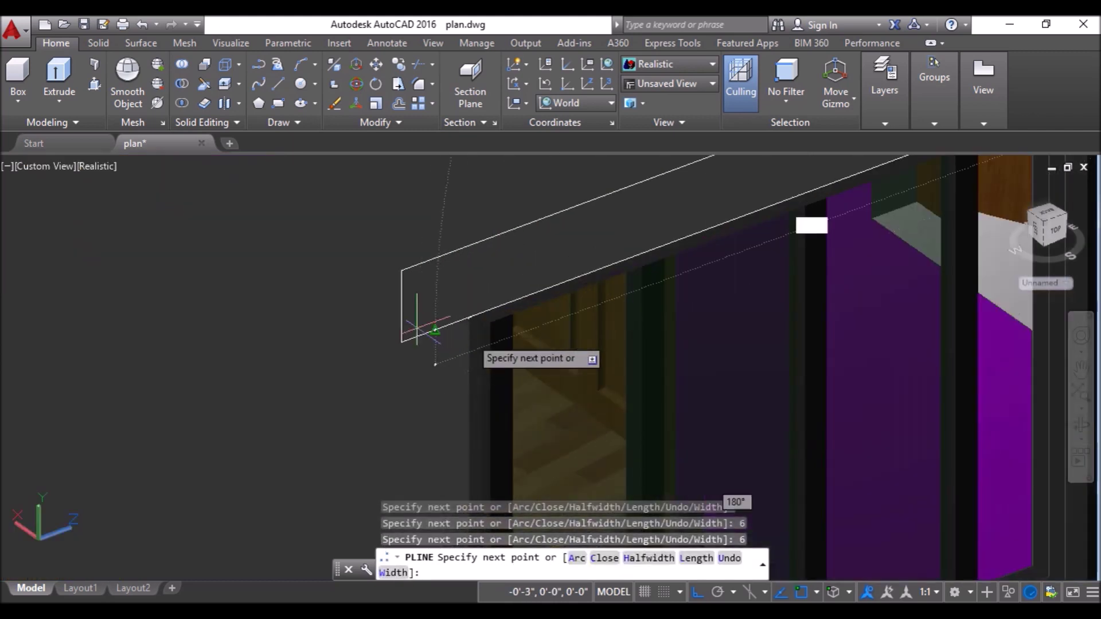
{"action": "left_click", "coordinate": [468, 317]}
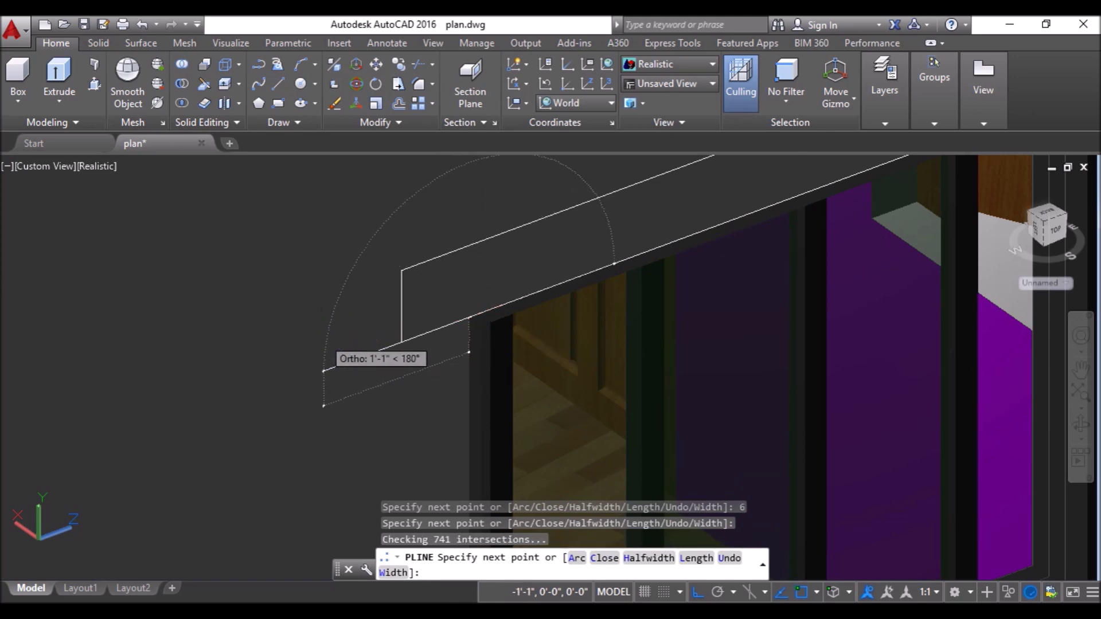
{"action": "key", "text": "Return"}
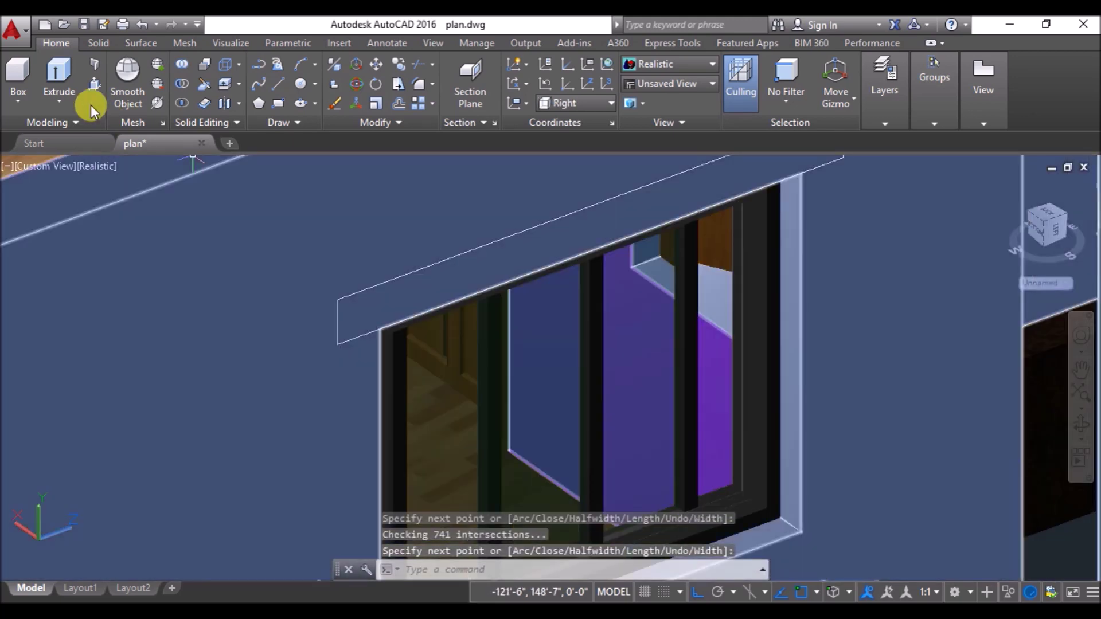
Step: Presspull the strip above the window outward by 18 inches to form a sunshade
{"action": "left_click", "coordinate": [95, 84]}
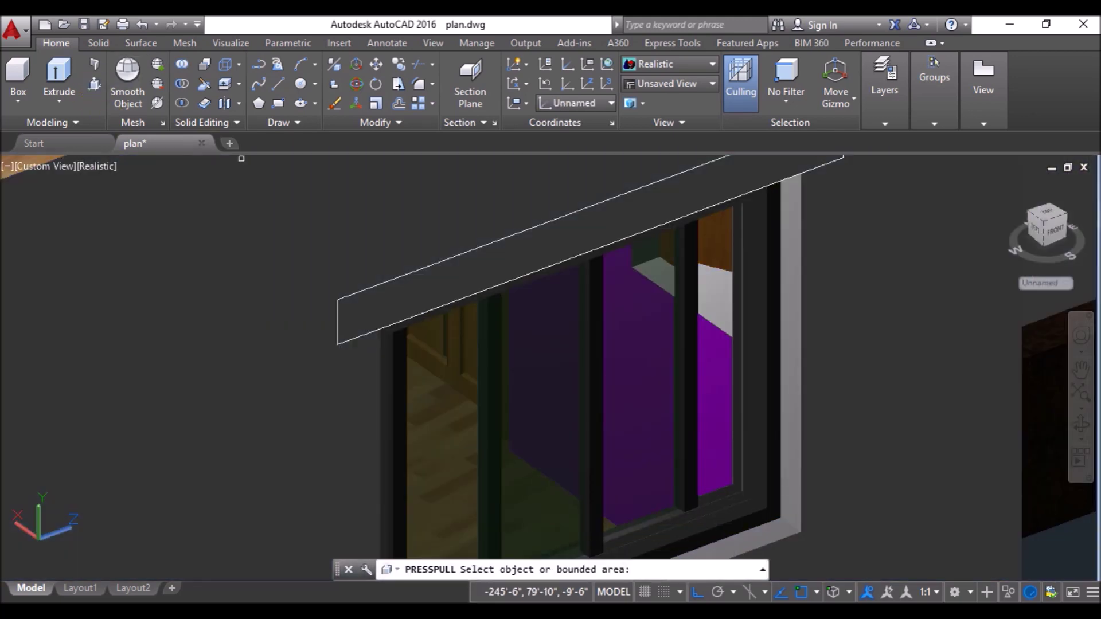
{"action": "left_click", "coordinate": [443, 272]}
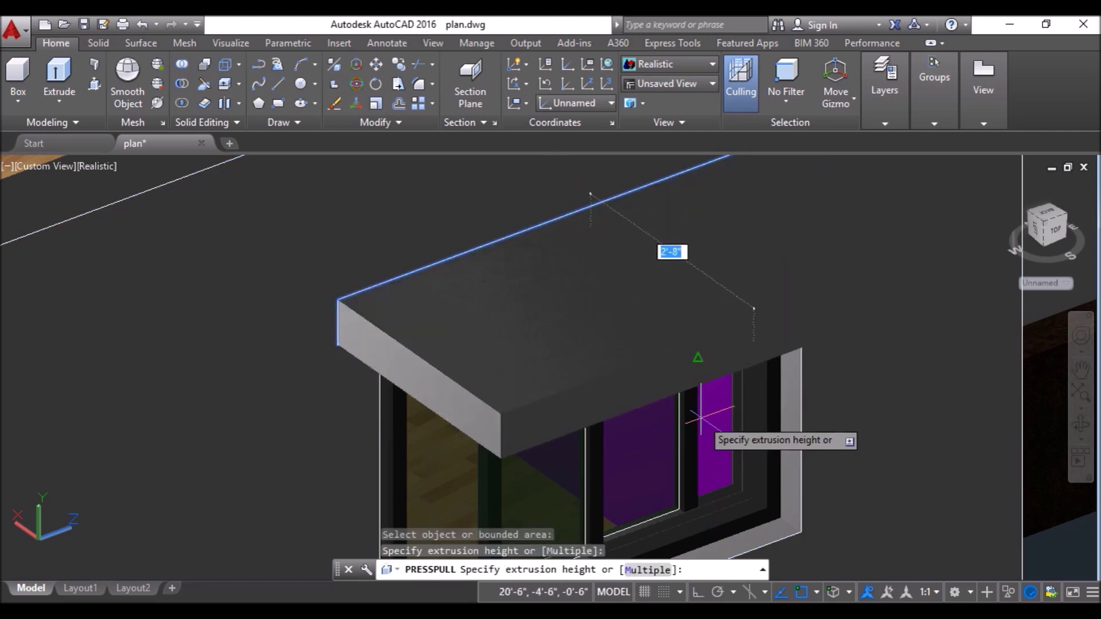
{"action": "key", "text": "Return"}
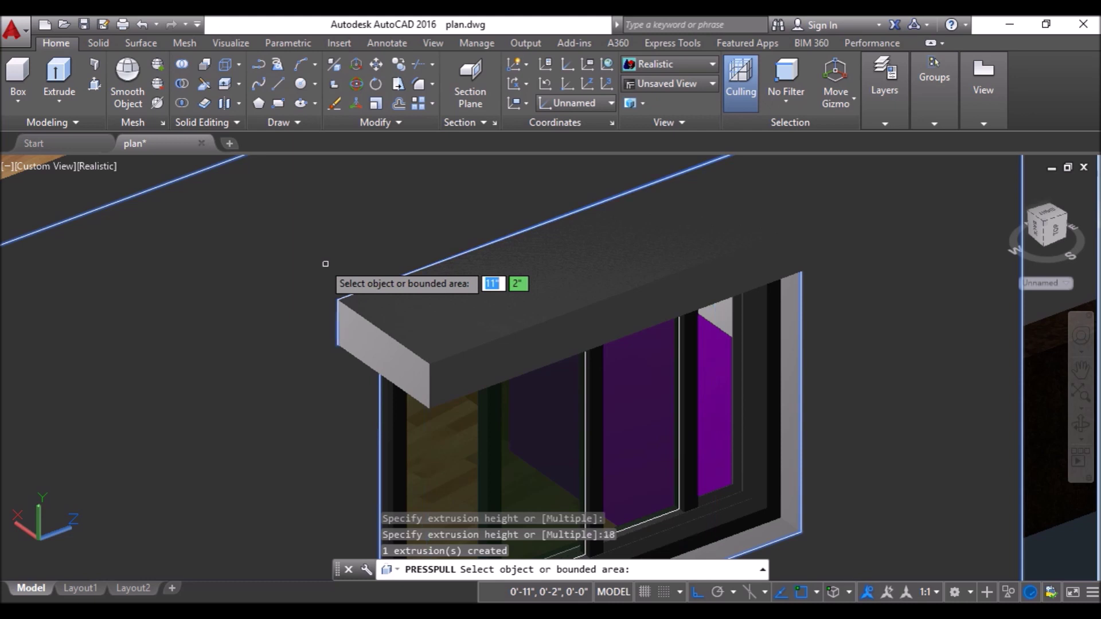
{"action": "key", "text": "Return"}
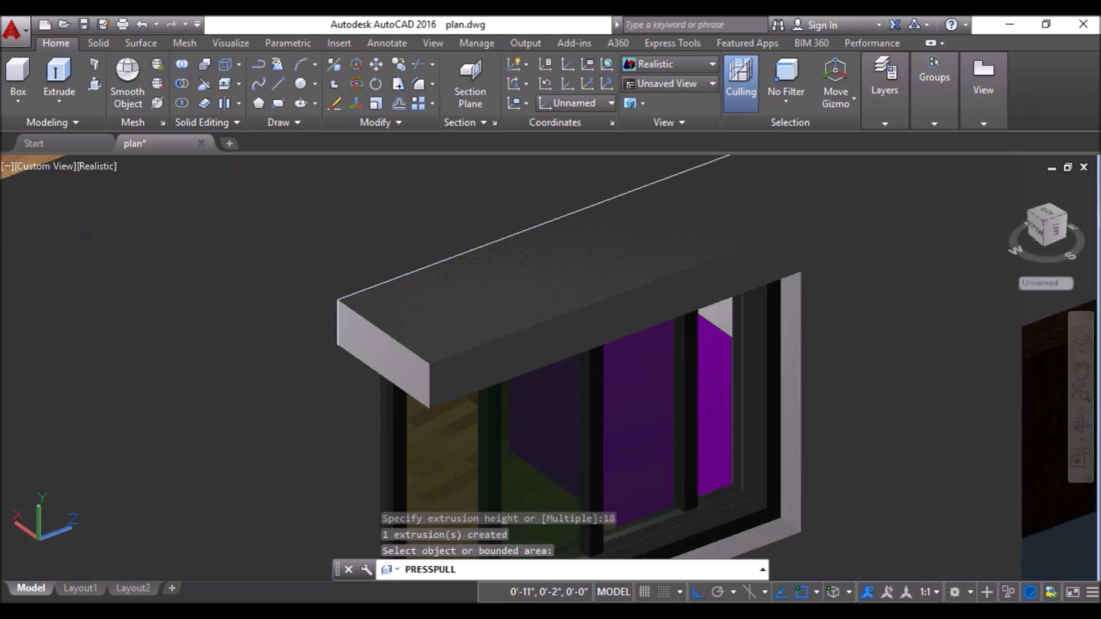
{"action": "key", "text": "Return"}
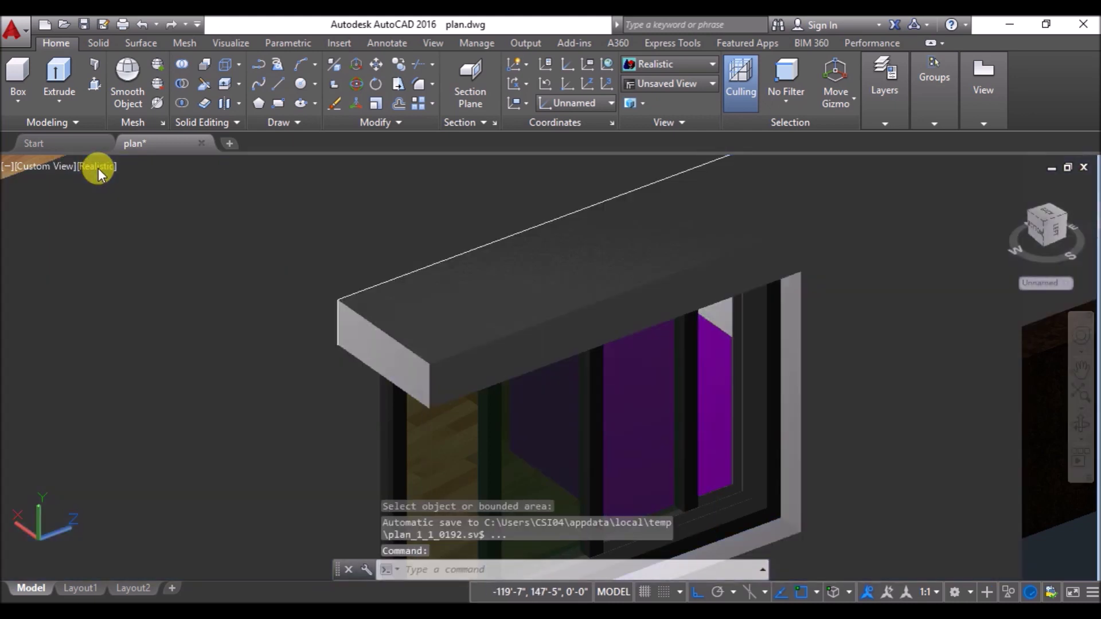
Step: Erase the sunshade's leftover outline in 2D Wireframe, and restore the Realistic visual style facing the exterior double door
{"action": "left_click", "coordinate": [98, 167]}
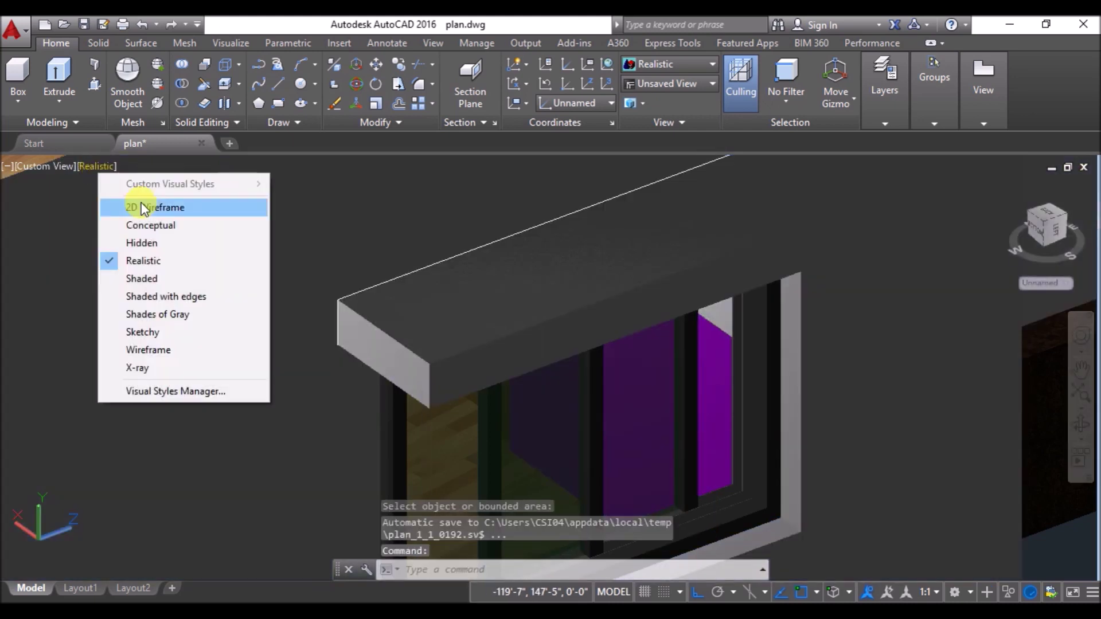
{"action": "left_click", "coordinate": [143, 208]}
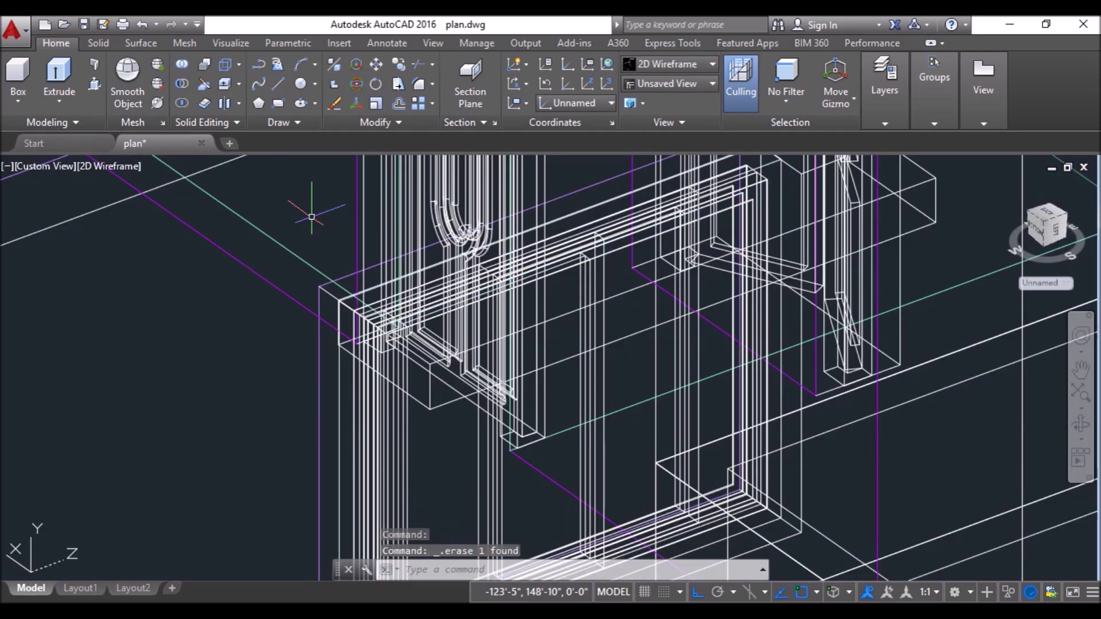
{"action": "scroll", "coordinate": [273, 396], "scroll_direction": "down", "scroll_amount": 5}
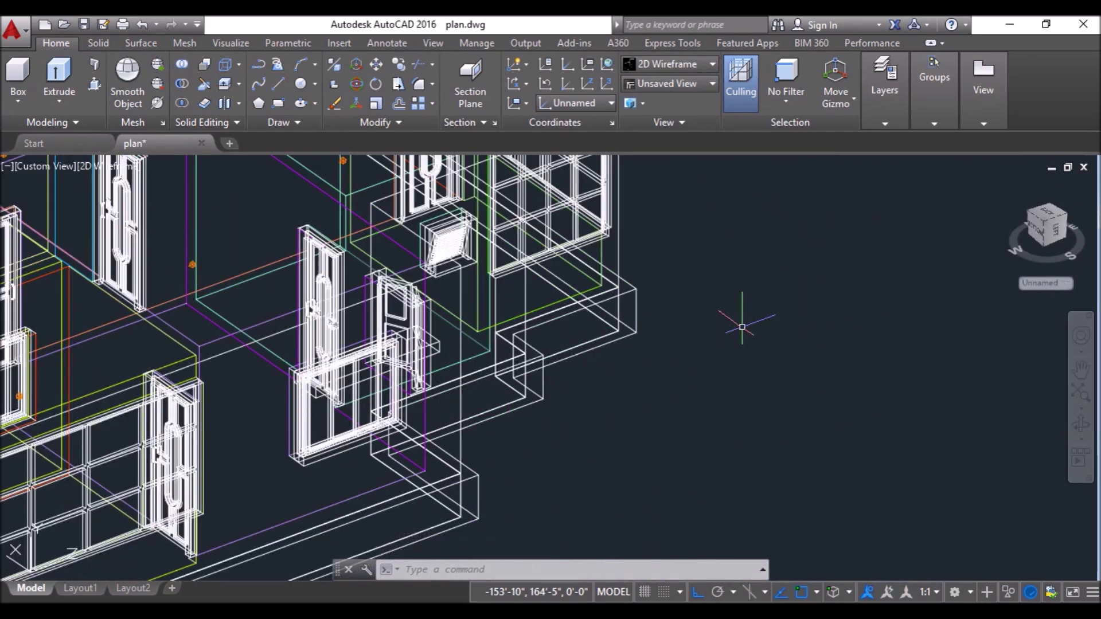
{"action": "middle_click_drag", "start_coordinate": [742, 327], "coordinate": [572, 314], "text": "shift"}
{"action": "middle_click_drag", "start_coordinate": [369, 300], "coordinate": [423, 416]}
{"action": "scroll", "coordinate": [425, 290], "scroll_direction": "up", "scroll_amount": 5}
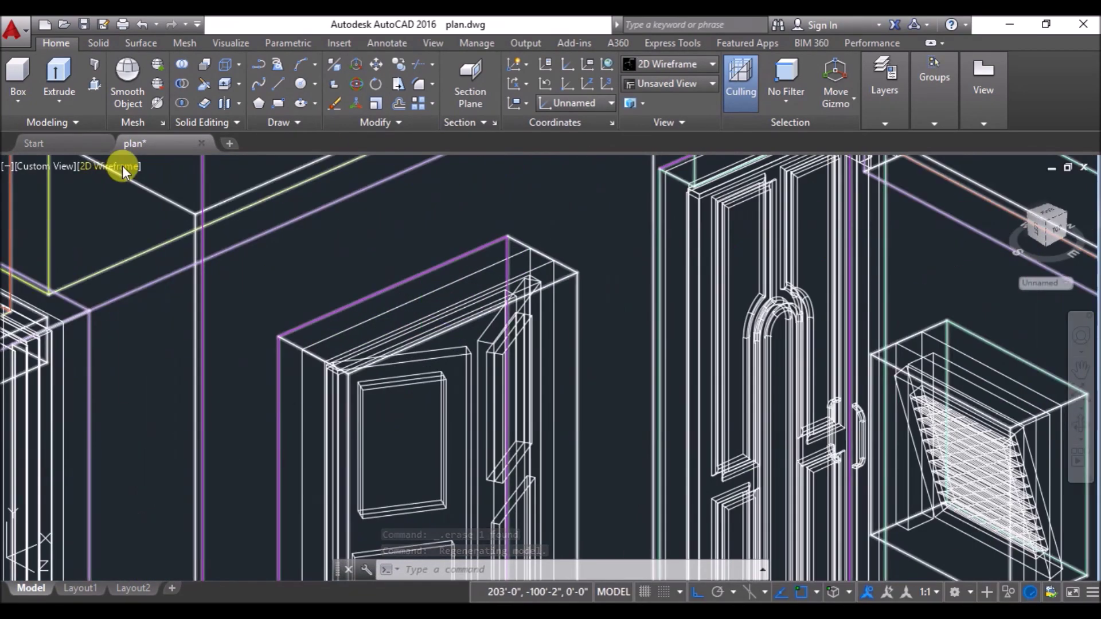
{"action": "left_click", "coordinate": [122, 167]}
{"action": "left_click", "coordinate": [197, 261]}
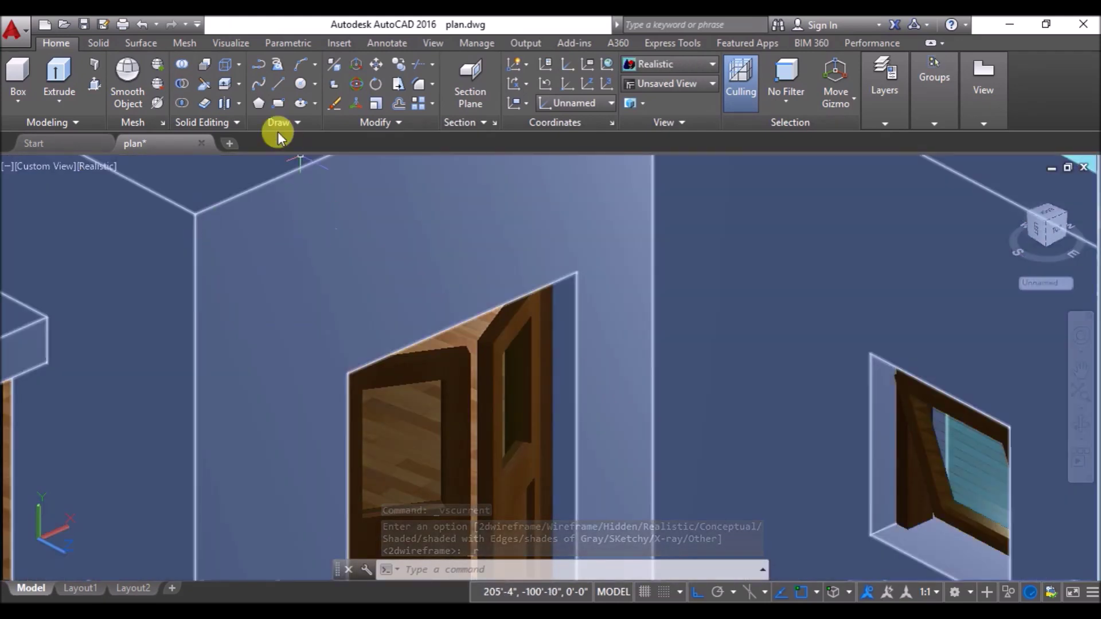
Step: Draw a closed polyline strip above the double door, 6 inches high and extending 6 inches past each side
{"action": "left_click", "coordinate": [258, 64]}
{"action": "left_click", "coordinate": [348, 374]}
{"action": "type", "text": "6"}
{"action": "key", "text": "Return"}
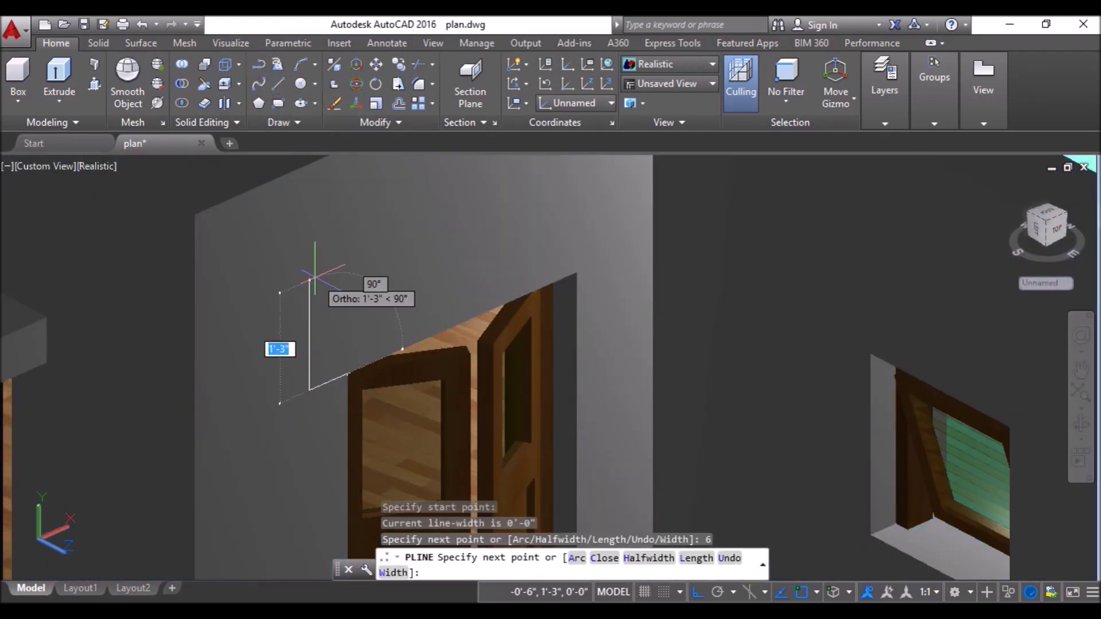
{"action": "type", "text": "6"}
{"action": "key", "text": "Return"}
{"action": "left_click", "coordinate": [614, 211]}
{"action": "type", "text": "6"}
{"action": "key", "text": "Return"}
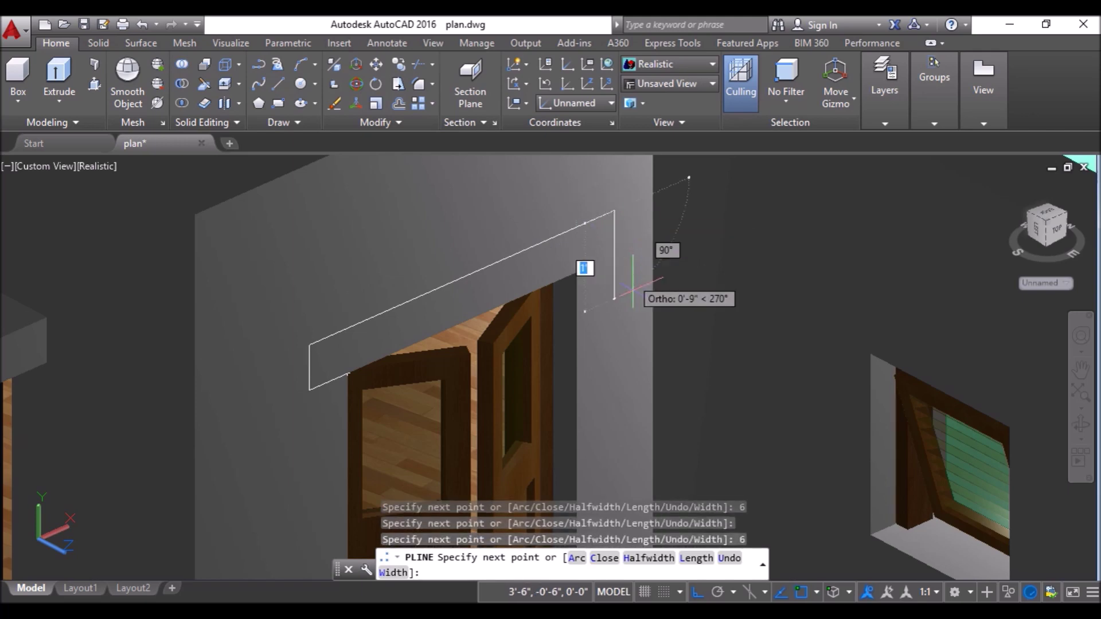
{"action": "left_click", "coordinate": [347, 374]}
{"action": "key", "text": "Return"}
Step: Draw a closed polyline strip above the small window beside the double door, 6 inches high with 6-inch overhangs
{"action": "key", "text": "Return"}
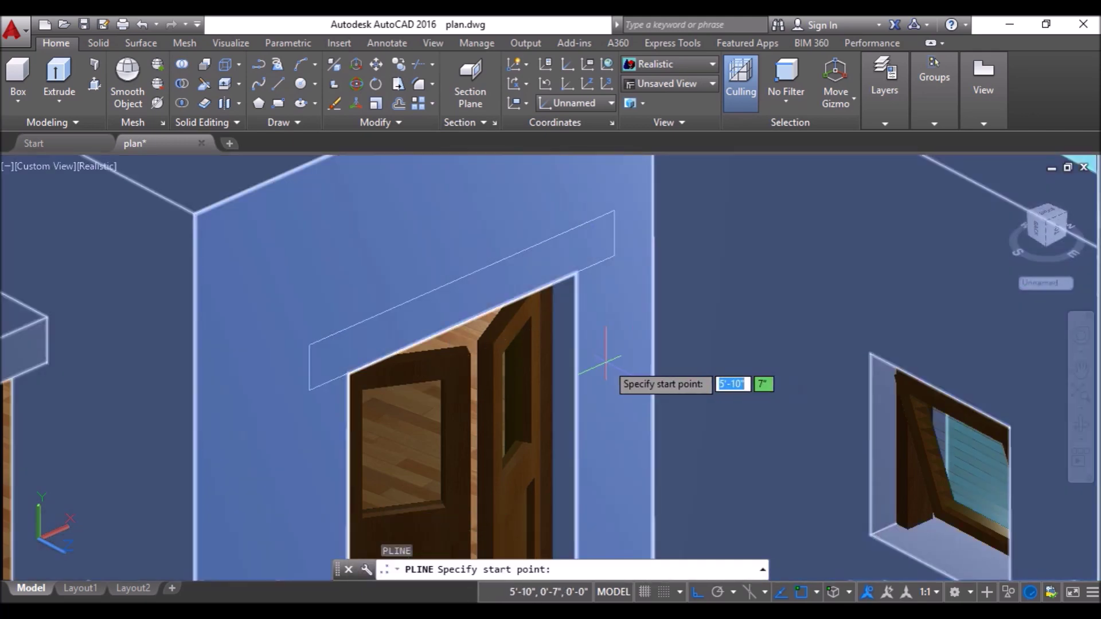
{"action": "scroll", "coordinate": [605, 365], "scroll_direction": "down", "scroll_amount": 2}
{"action": "left_click", "coordinate": [859, 405]}
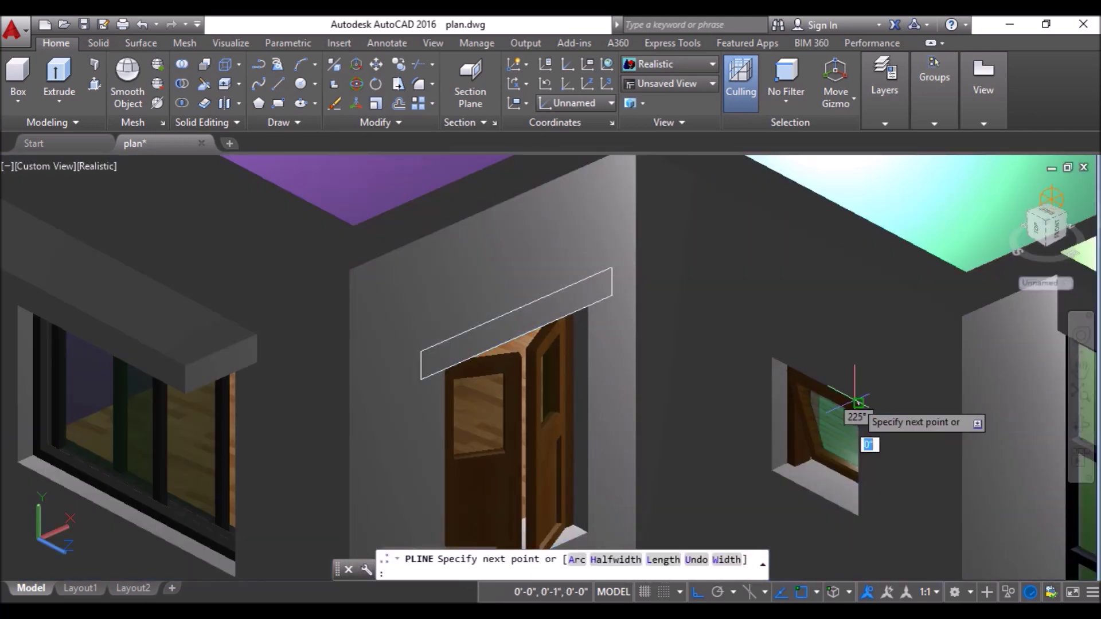
{"action": "type", "text": "6"}
{"action": "key", "text": "Return"}
{"action": "type", "text": "6"}
{"action": "key", "text": "Return"}
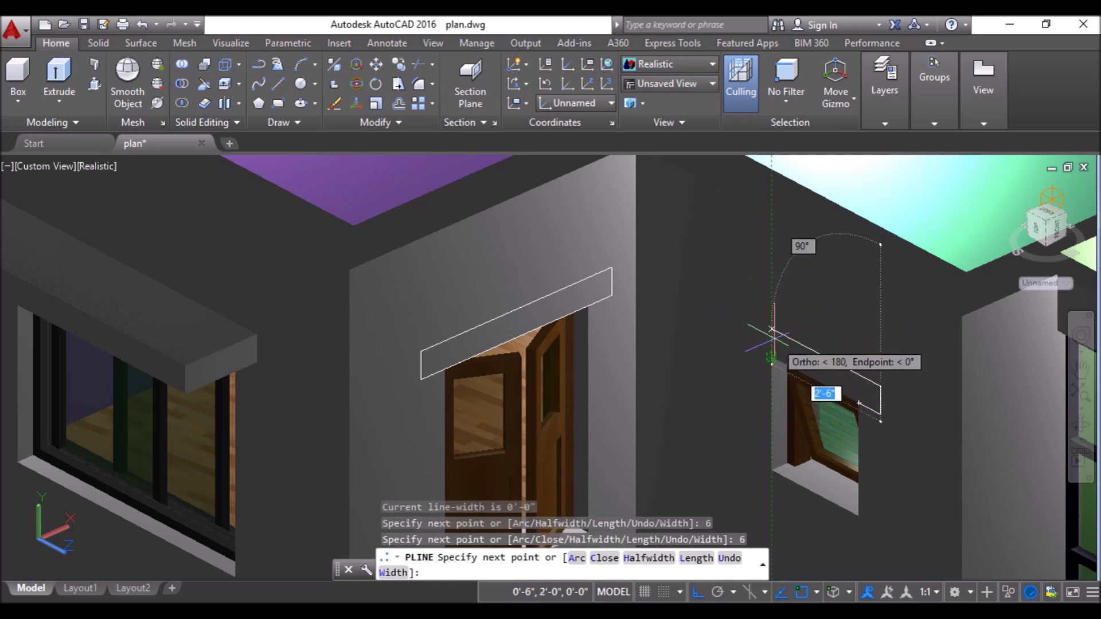
{"action": "left_click", "coordinate": [771, 331]}
{"action": "type", "text": "6"}
{"action": "key", "text": "Return"}
{"action": "type", "text": "6"}
{"action": "key", "text": "Return"}
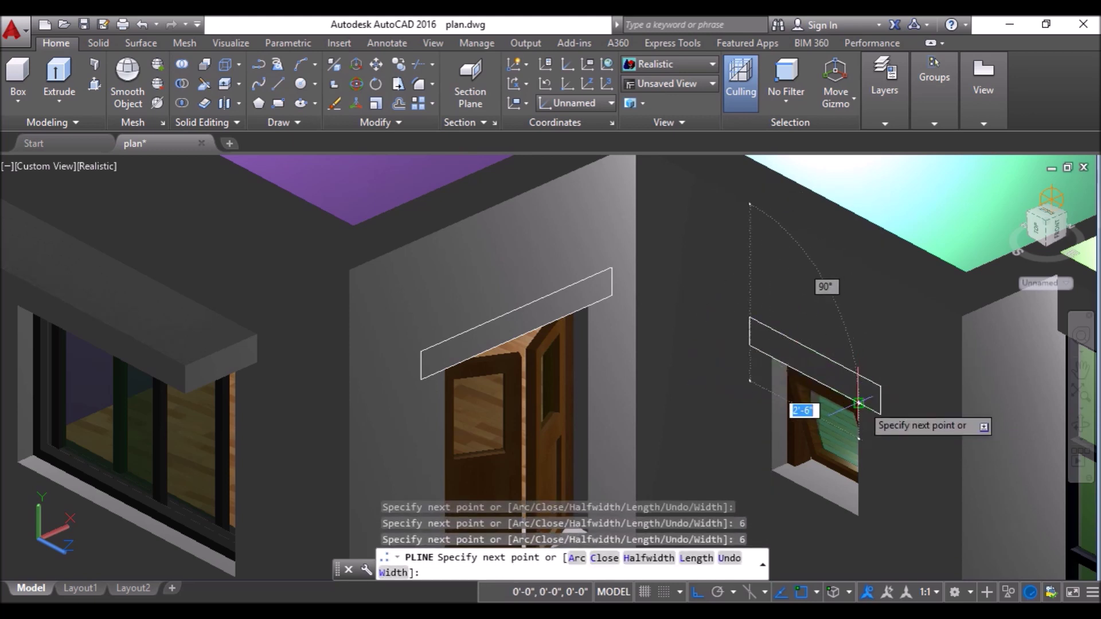
{"action": "left_click", "coordinate": [859, 405]}
{"action": "key", "text": "Return"}
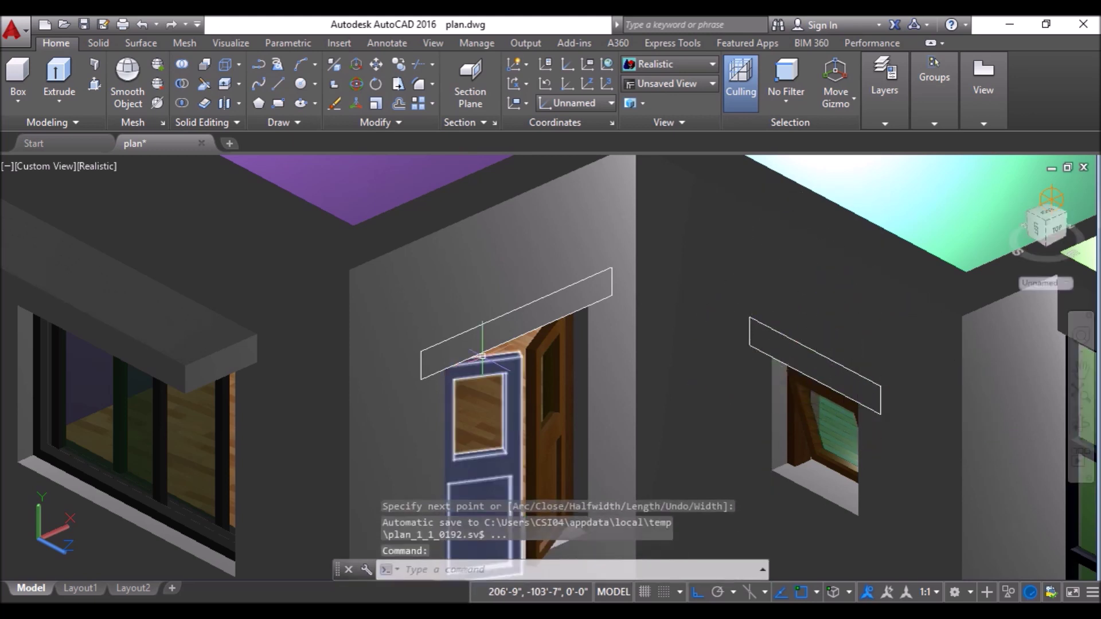
Step: Presspull the strip above the double door outward by 18 inches
{"action": "left_click", "coordinate": [94, 84]}
{"action": "left_click", "coordinate": [579, 307]}
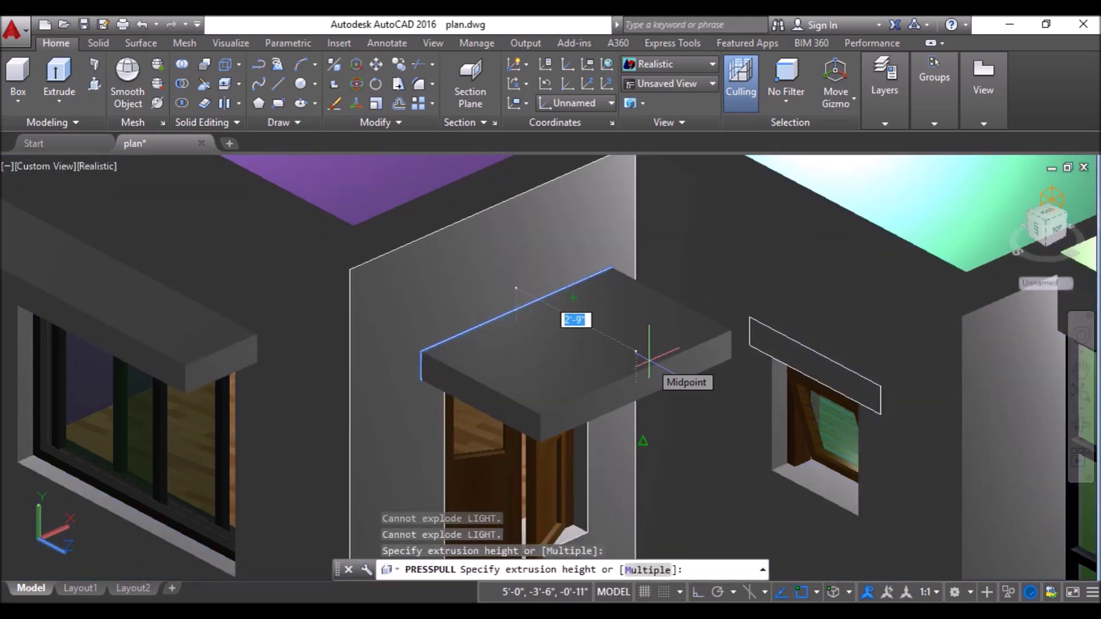
{"action": "left_click", "coordinate": [650, 363]}
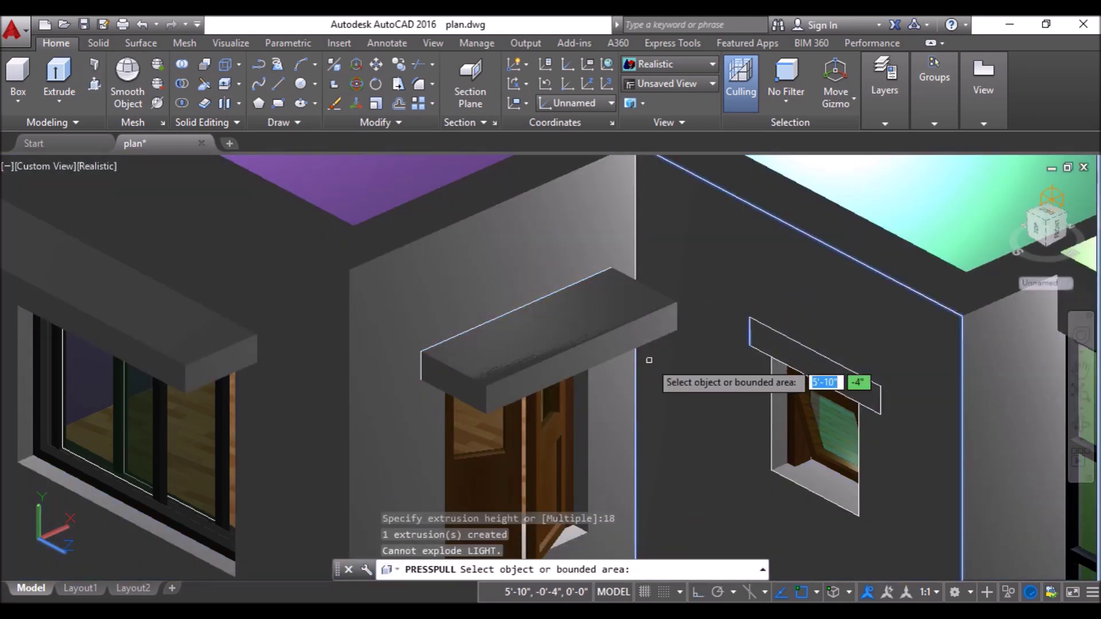
Step: Presspull the strip above the small window beside the double door outward into a projecting sunshade
{"action": "left_click", "coordinate": [815, 348]}
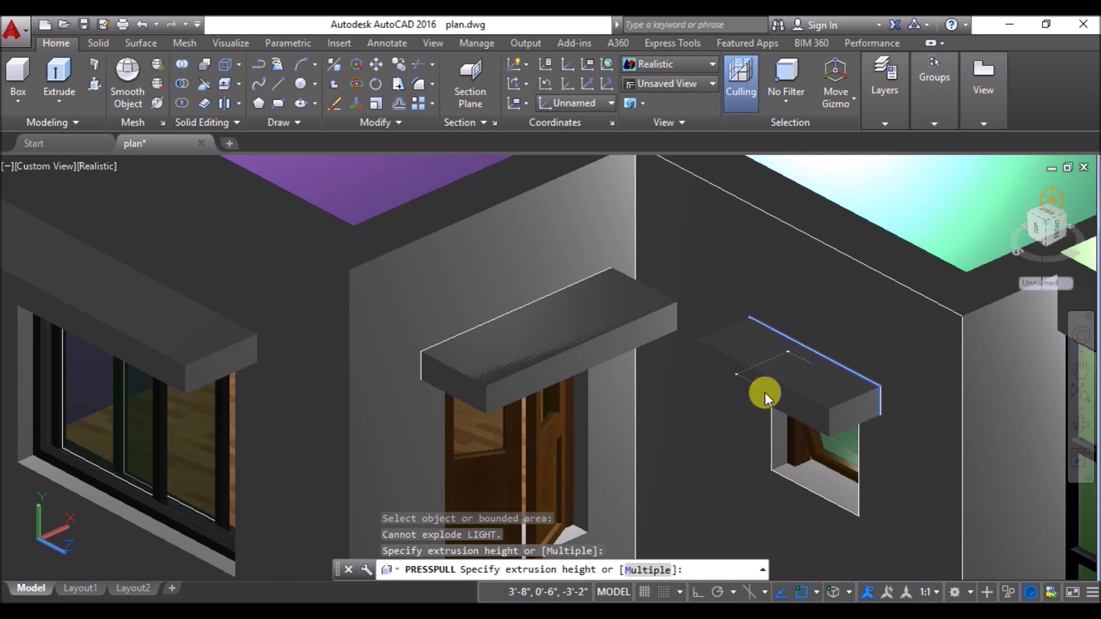
{"action": "left_click", "coordinate": [766, 396]}
{"action": "key", "text": "Return"}
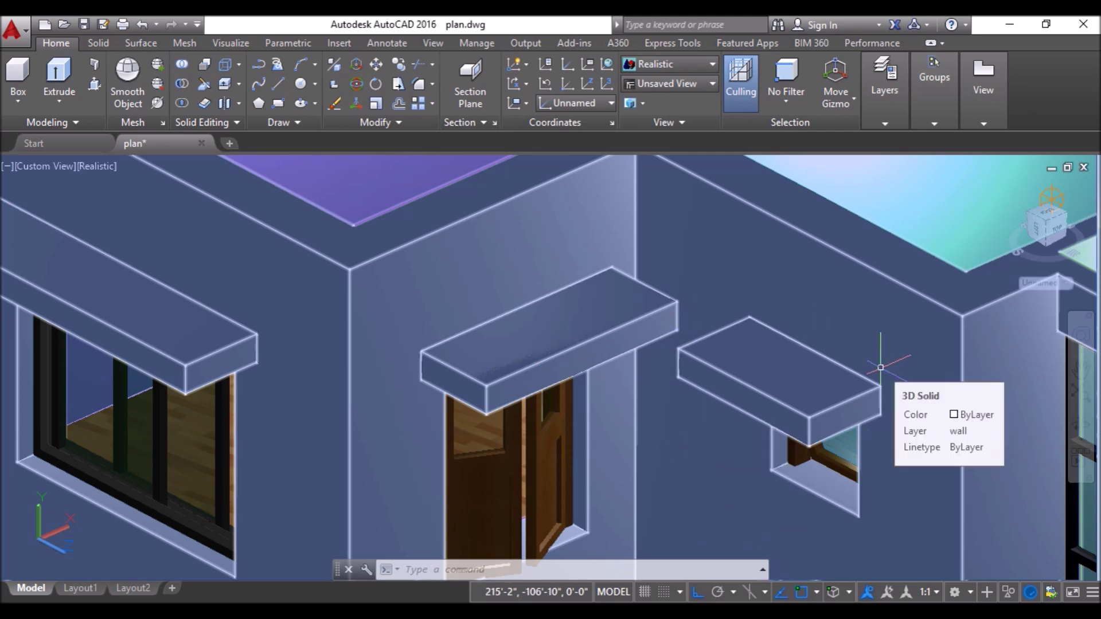
Step: Erase the two leftover outlines of the double door and small window sunshades in 2D Wireframe, and restore the Realistic visual style
{"action": "left_click", "coordinate": [97, 166]}
{"action": "left_click", "coordinate": [131, 204]}
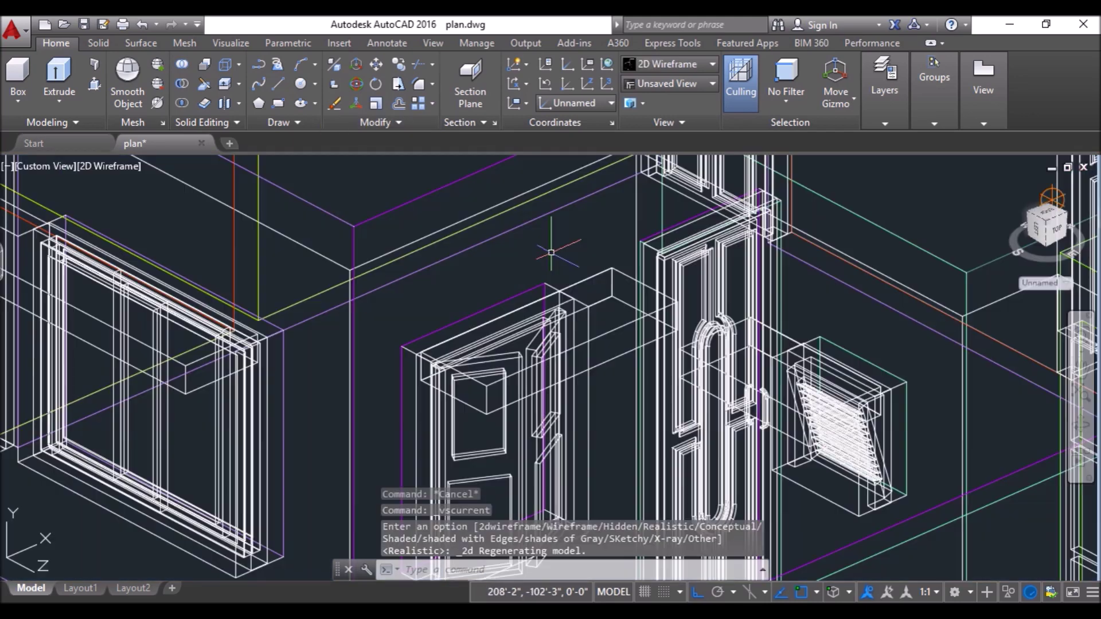
{"action": "left_click", "coordinate": [98, 166]}
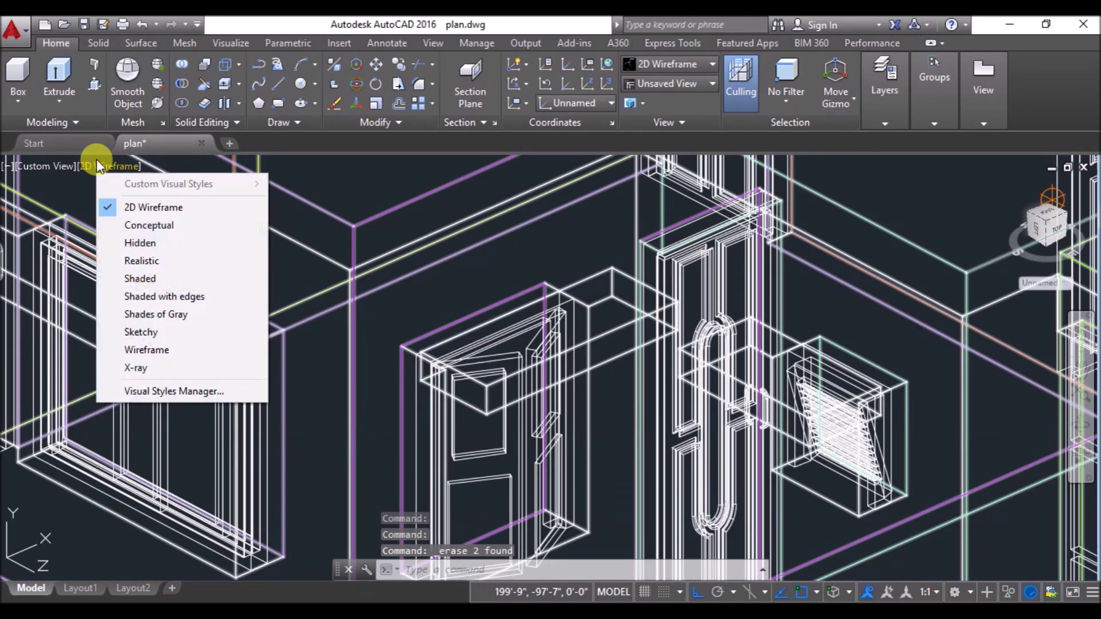
{"action": "left_click", "coordinate": [178, 263]}
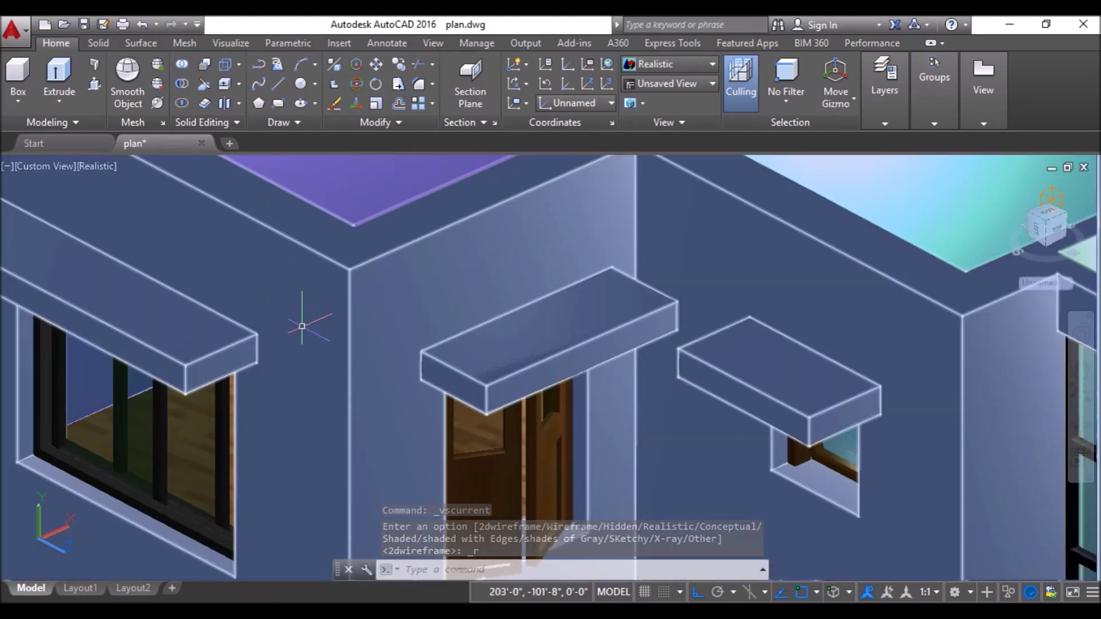
Step: Draw a closed polyline strip above the salmon room's window beside the corner glazing, 6 inches high with 6-inch overhangs on both sides
{"action": "scroll", "coordinate": [320, 322], "scroll_direction": "down", "scroll_amount": 2}
{"action": "scroll", "coordinate": [288, 342], "scroll_direction": "down", "scroll_amount": 2}
{"action": "key", "text": "ctrl+y"}
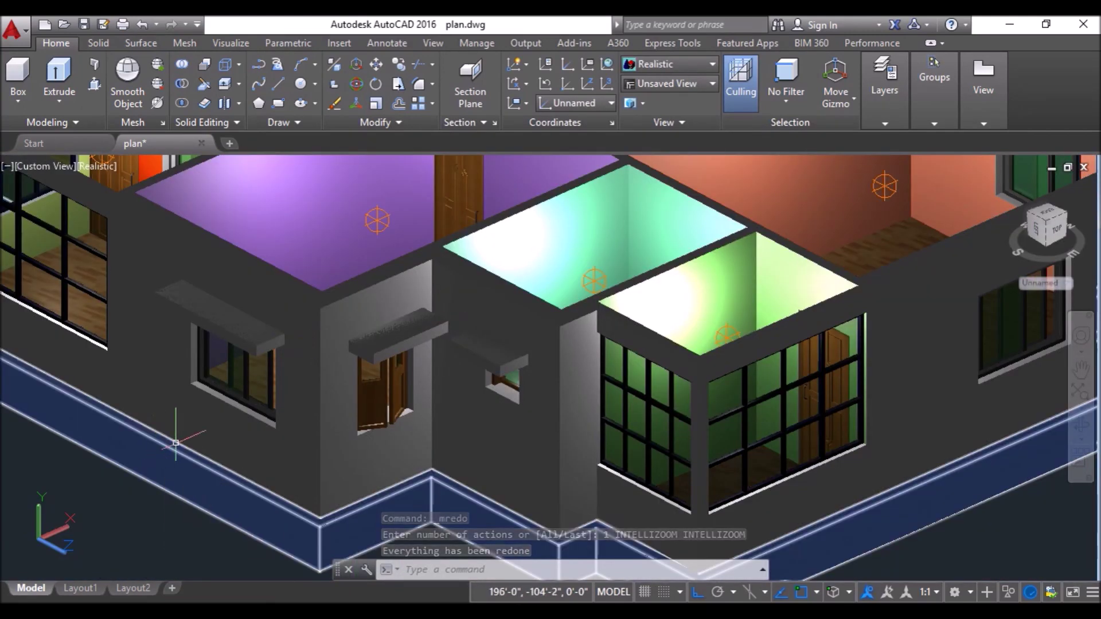
{"action": "middle_click_drag", "start_coordinate": [924, 304], "coordinate": [667, 333]}
{"action": "scroll", "coordinate": [817, 273], "scroll_direction": "up", "scroll_amount": 3}
{"action": "left_click", "coordinate": [259, 64]}
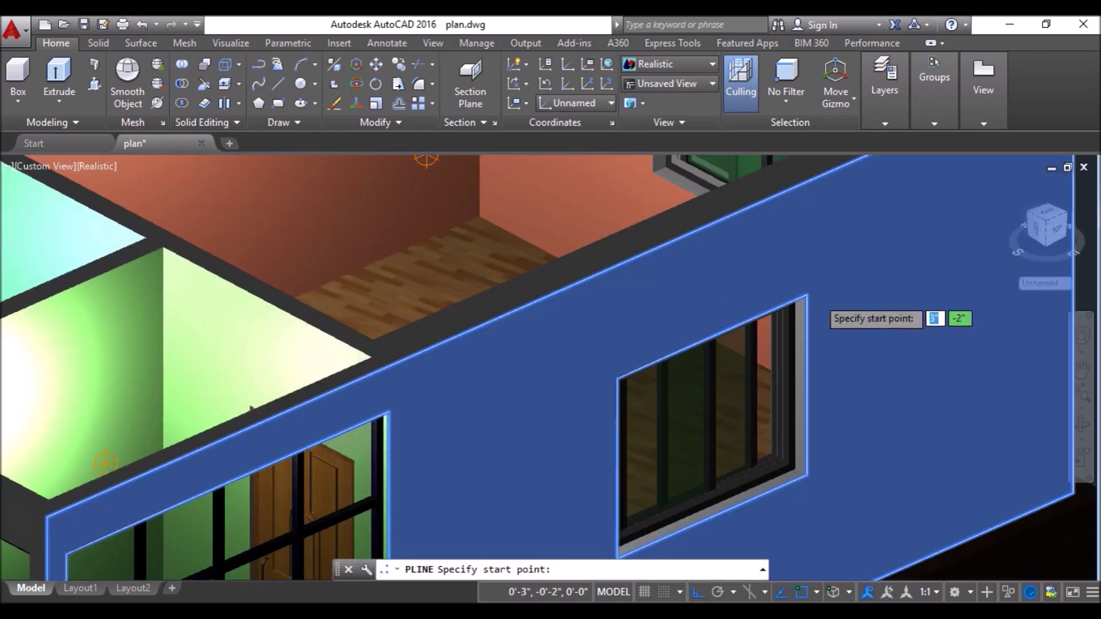
{"action": "scroll", "coordinate": [806, 296], "scroll_direction": "up", "scroll_amount": 3}
{"action": "left_click", "coordinate": [797, 293]}
{"action": "type", "text": "6"}
{"action": "key", "text": "Return"}
{"action": "type", "text": "6"}
{"action": "key", "text": "Return"}
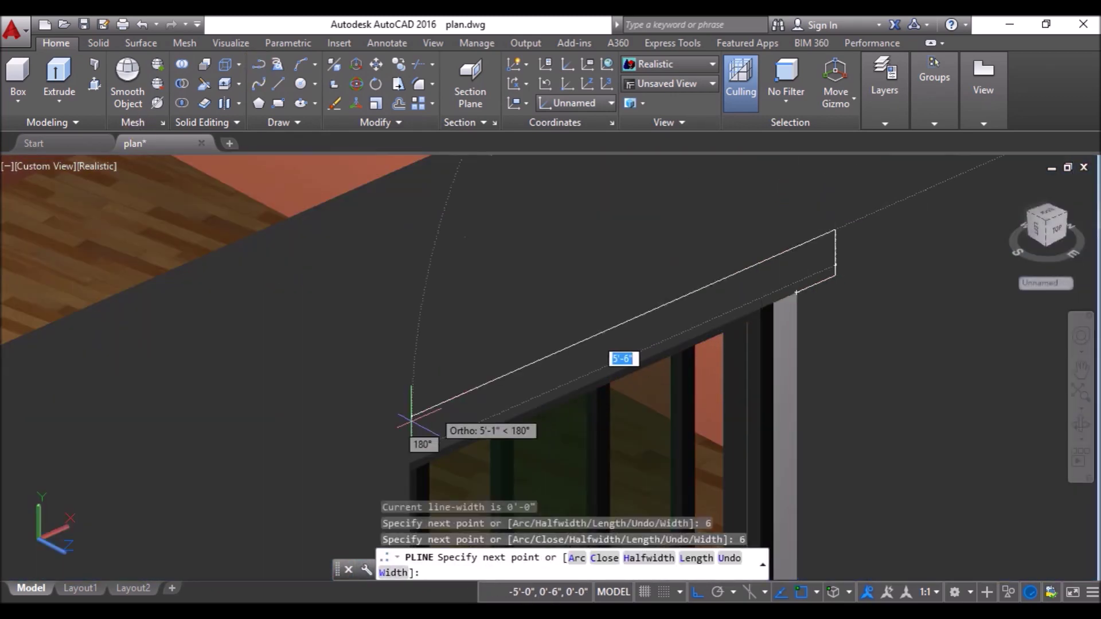
{"action": "left_click", "coordinate": [411, 421]}
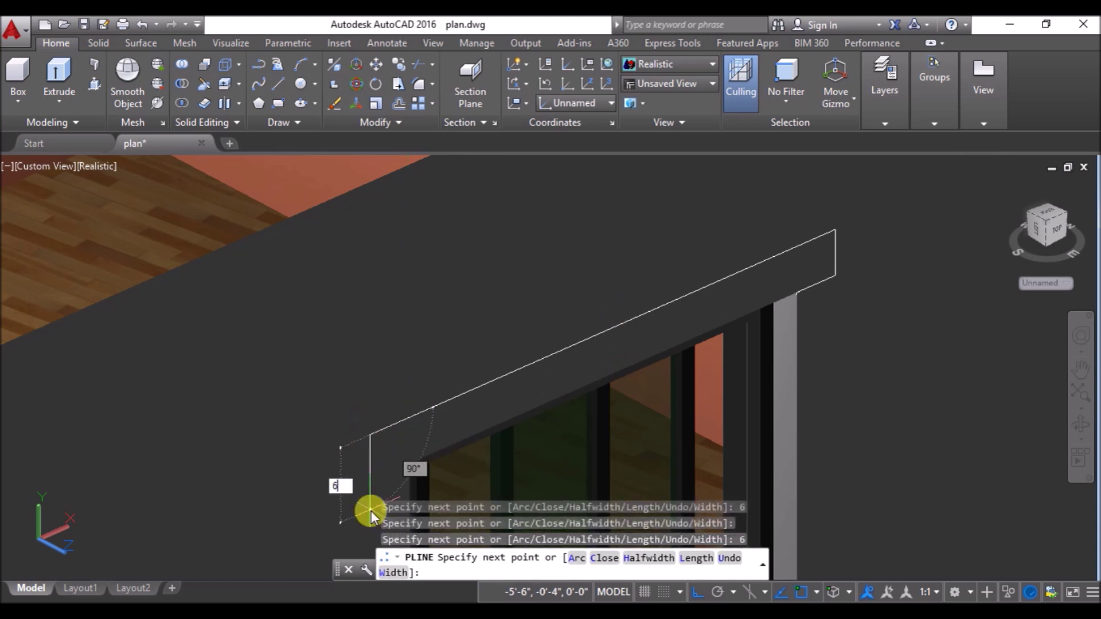
{"action": "type", "text": "6"}
{"action": "key", "text": "Return"}
{"action": "key", "text": "Return"}
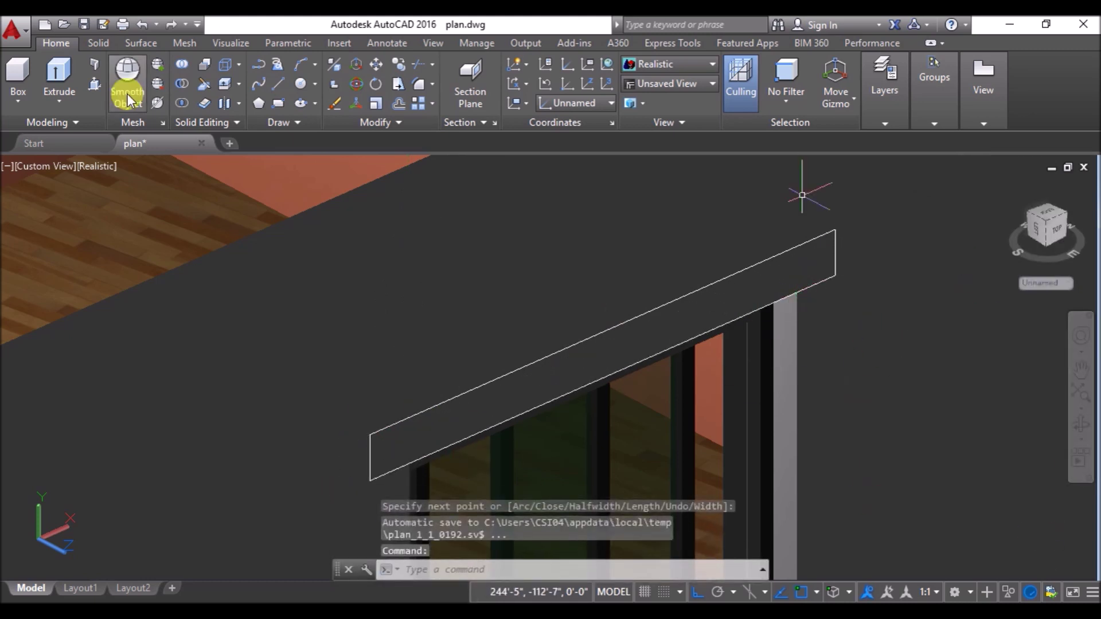
Step: Presspull the strip above the salmon room's window beside the corner glazing outward by 18 inches
{"action": "left_click", "coordinate": [94, 84]}
{"action": "left_click", "coordinate": [761, 285]}
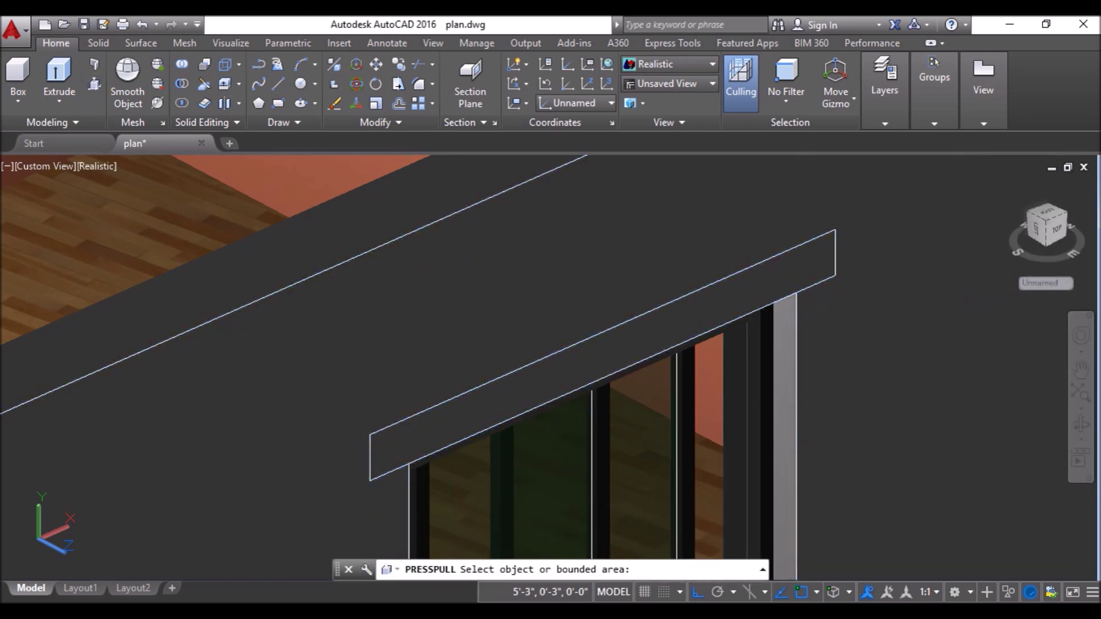
{"action": "type", "text": "18"}
{"action": "key", "text": "Return"}
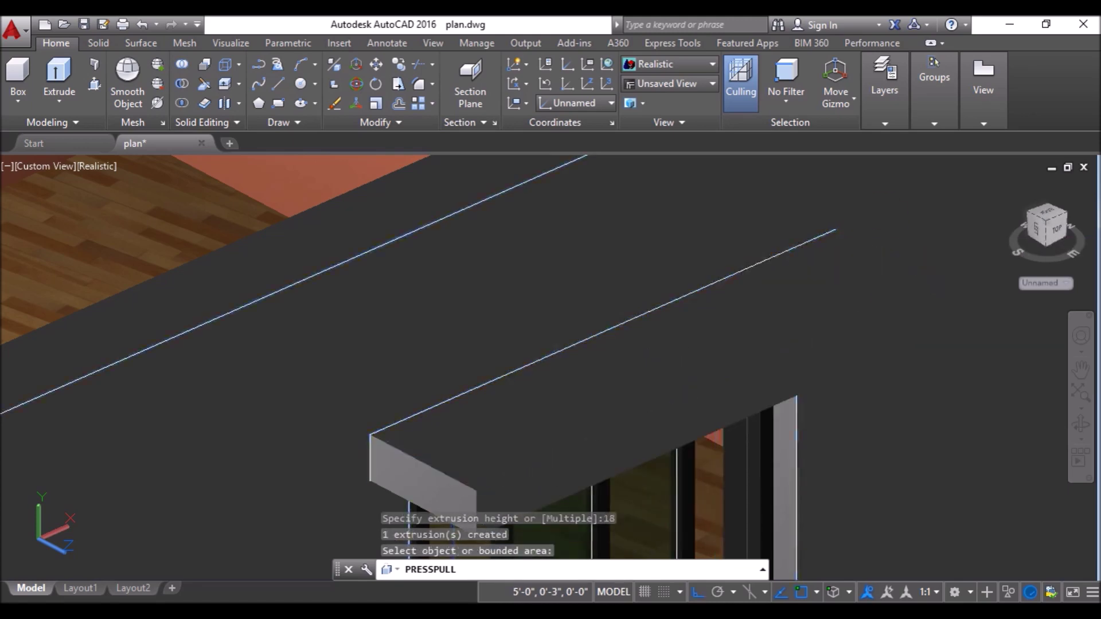
{"action": "key", "text": "Return"}
Step: Erase the leftover strip outline above this window in 2D Wireframe, and restore the Realistic visual style
{"action": "left_click", "coordinate": [92, 166]}
{"action": "left_click", "coordinate": [148, 208]}
{"action": "left_click", "coordinate": [417, 414]}
{"action": "left_click", "coordinate": [336, 105]}
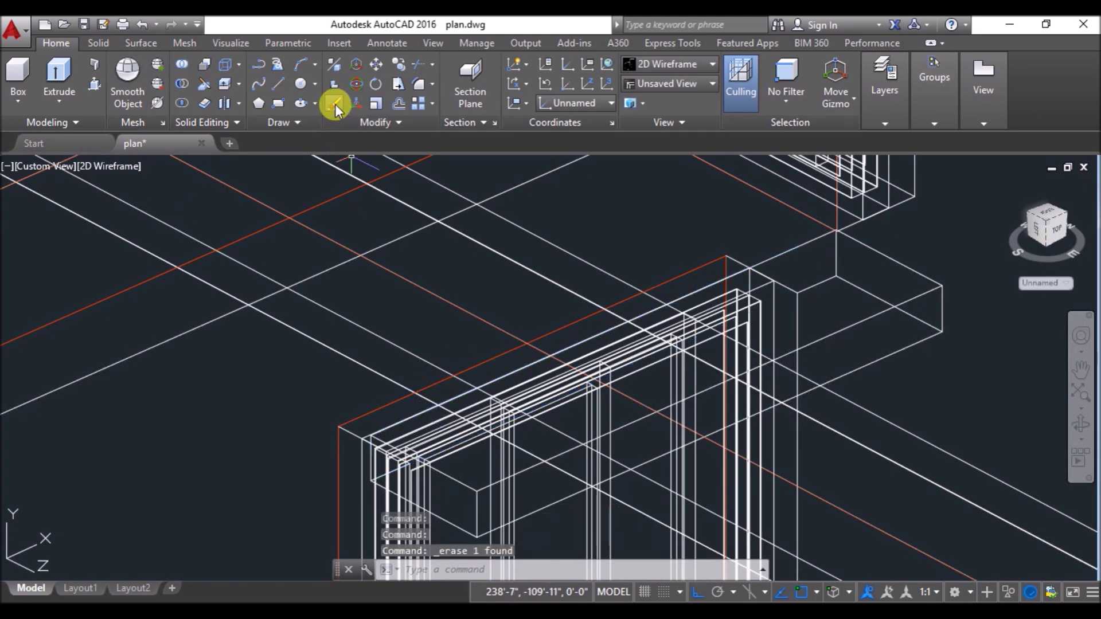
{"action": "left_click", "coordinate": [109, 166]}
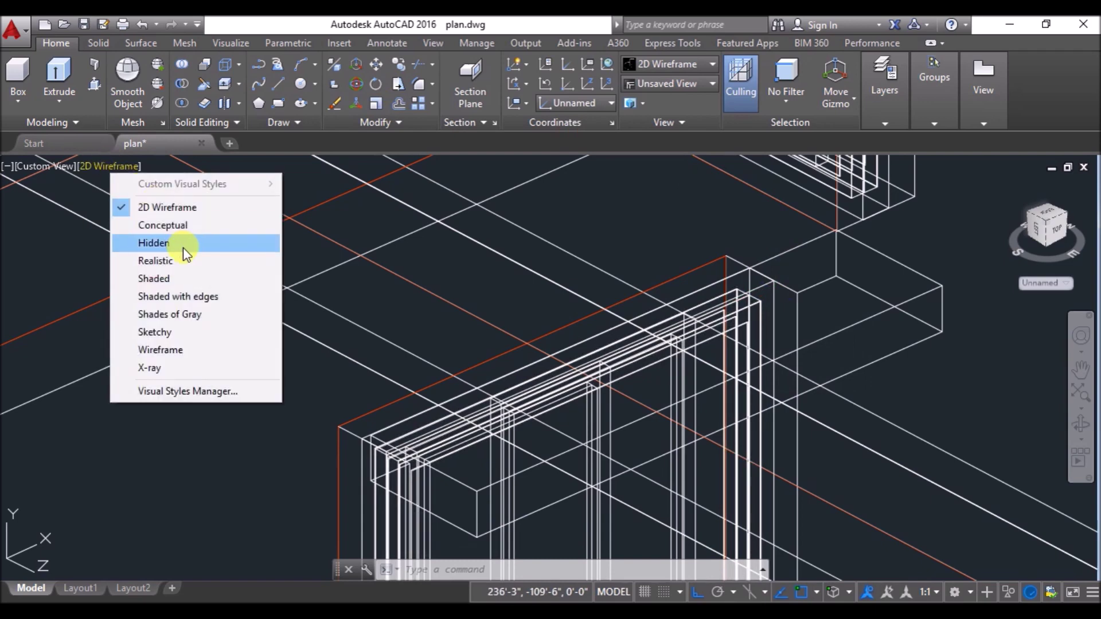
{"action": "left_click", "coordinate": [149, 258]}
Step: Draw a closed polyline strip above the salmon room's window around the corner, 6 inches high and extending 6 inches past each side
{"action": "scroll", "coordinate": [341, 327], "scroll_direction": "down", "scroll_amount": 8}
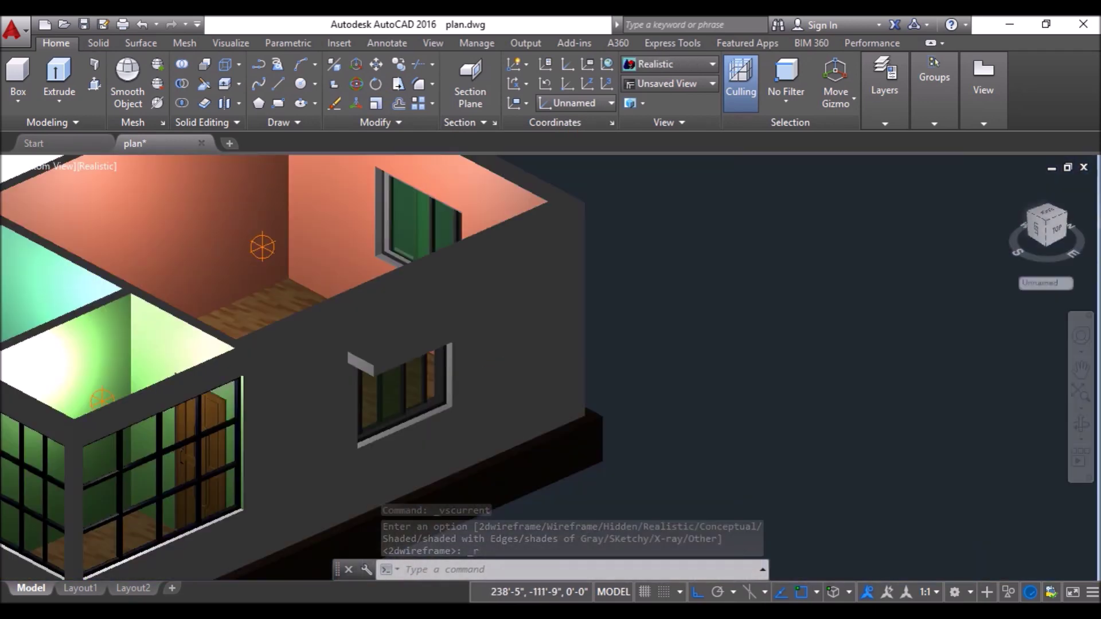
{"action": "middle_click_drag", "start_coordinate": [576, 346], "coordinate": [852, 355]}
{"action": "key", "text": "Return"}
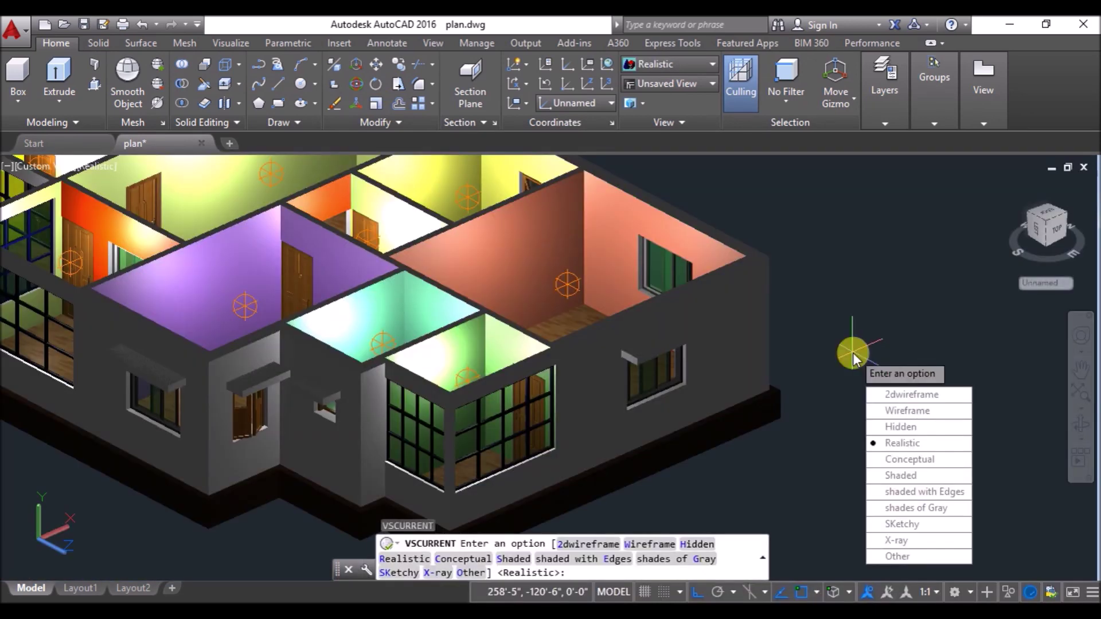
{"action": "key", "text": "Escape"}
{"action": "left_click", "coordinate": [1081, 428]}
{"action": "left_click_drag", "start_coordinate": [910, 324], "coordinate": [651, 380]}
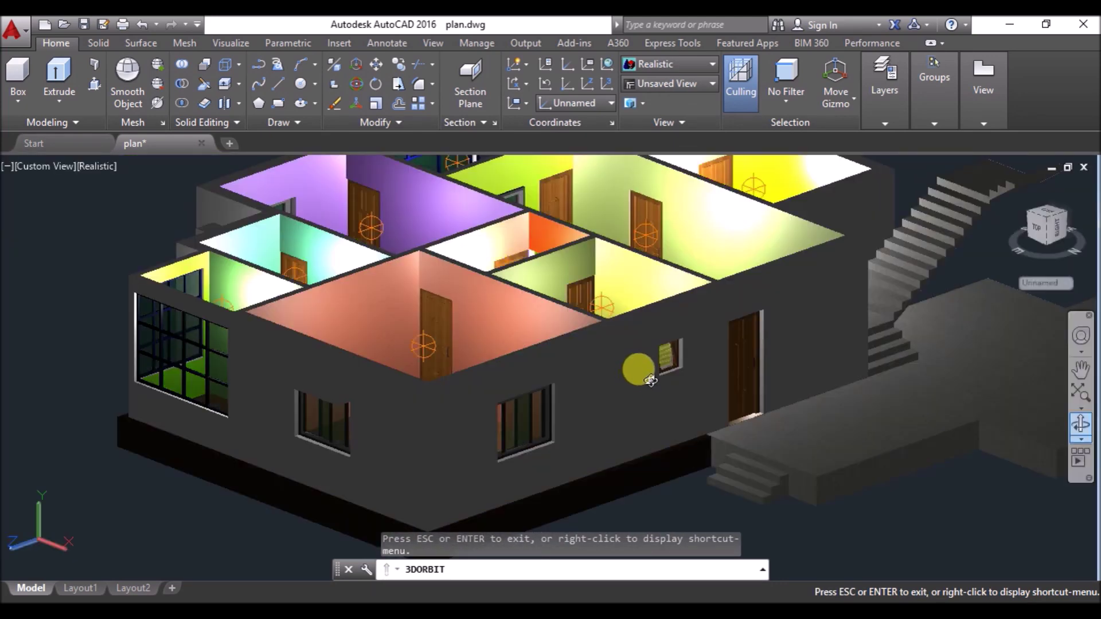
{"action": "scroll", "coordinate": [274, 343], "scroll_direction": "up", "scroll_amount": 1}
{"action": "right_click", "coordinate": [33, 236]}
{"action": "left_click", "coordinate": [55, 248]}
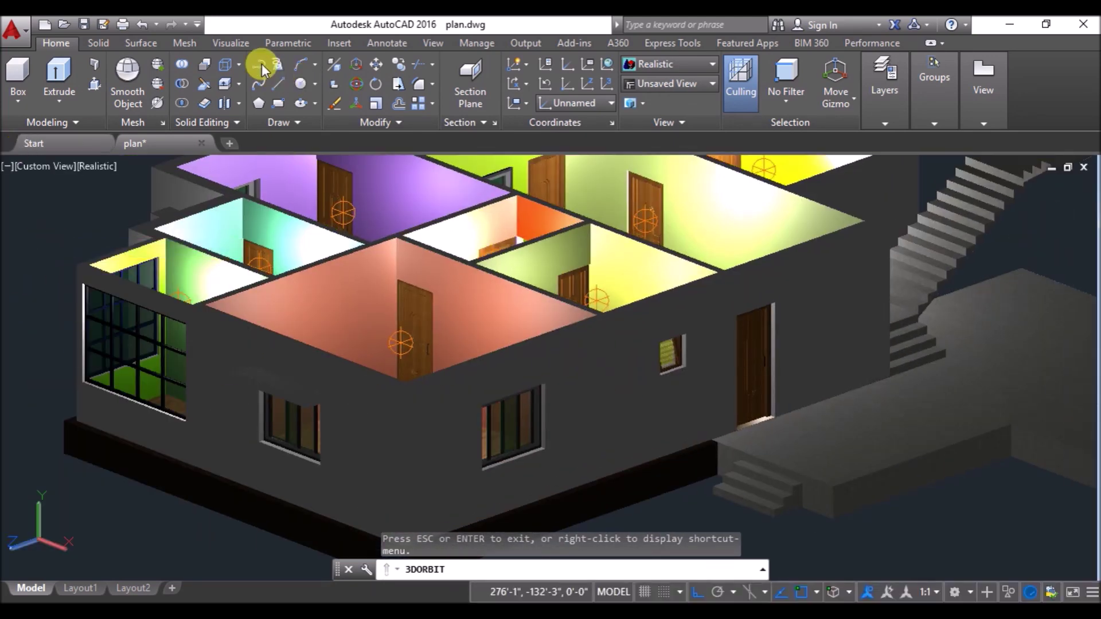
{"action": "key", "text": "Escape"}
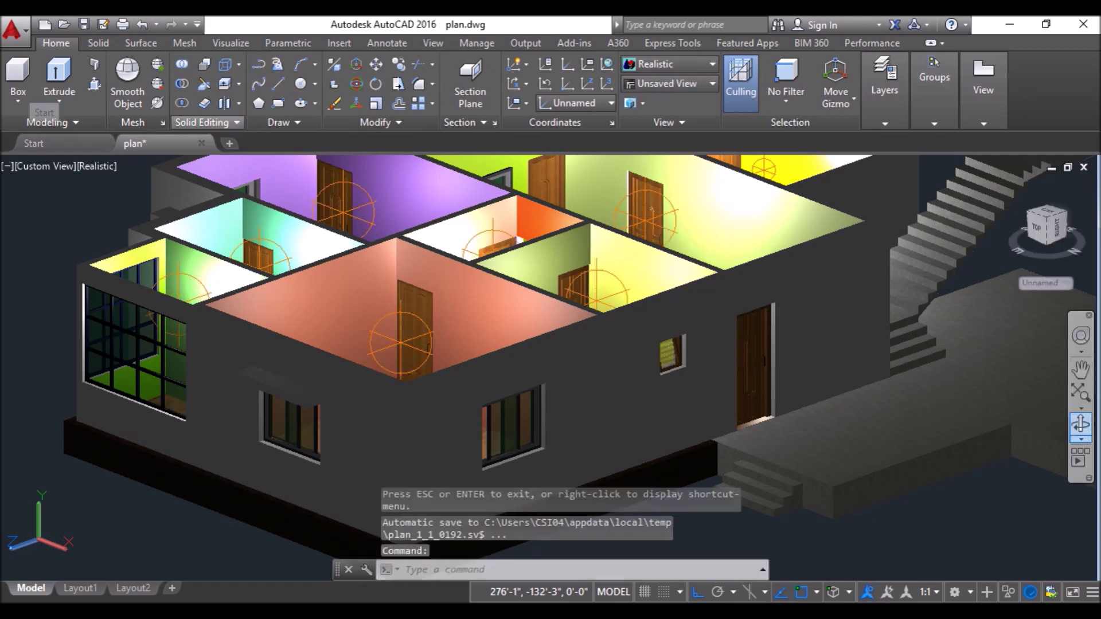
{"action": "left_click", "coordinate": [259, 69]}
{"action": "scroll", "coordinate": [492, 410], "scroll_direction": "up", "scroll_amount": 6}
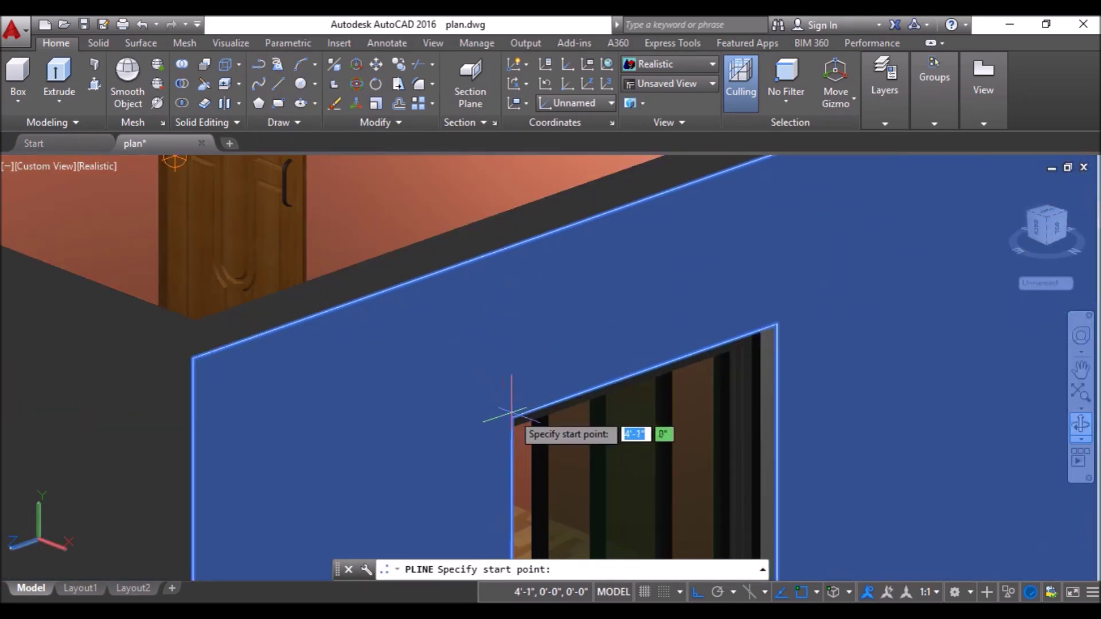
{"action": "left_click", "coordinate": [512, 417]}
{"action": "type", "text": "6"}
{"action": "key", "text": "Return"}
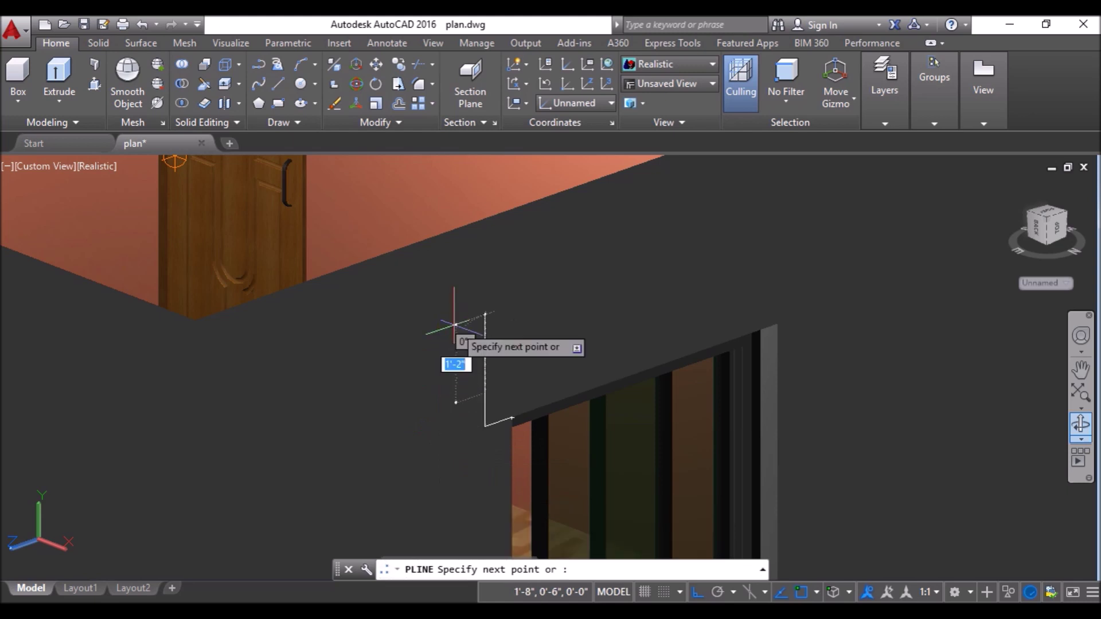
{"action": "type", "text": "6"}
{"action": "key", "text": "Return"}
{"action": "left_click", "coordinate": [803, 281]}
{"action": "type", "text": "6"}
{"action": "key", "text": "Return"}
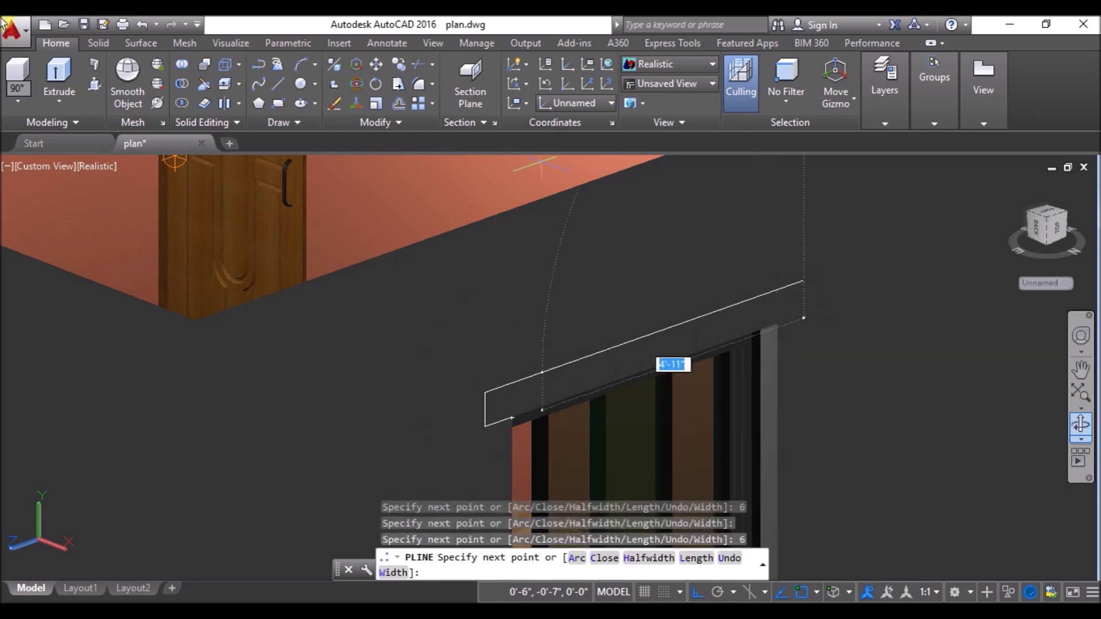
{"action": "left_click", "coordinate": [513, 418]}
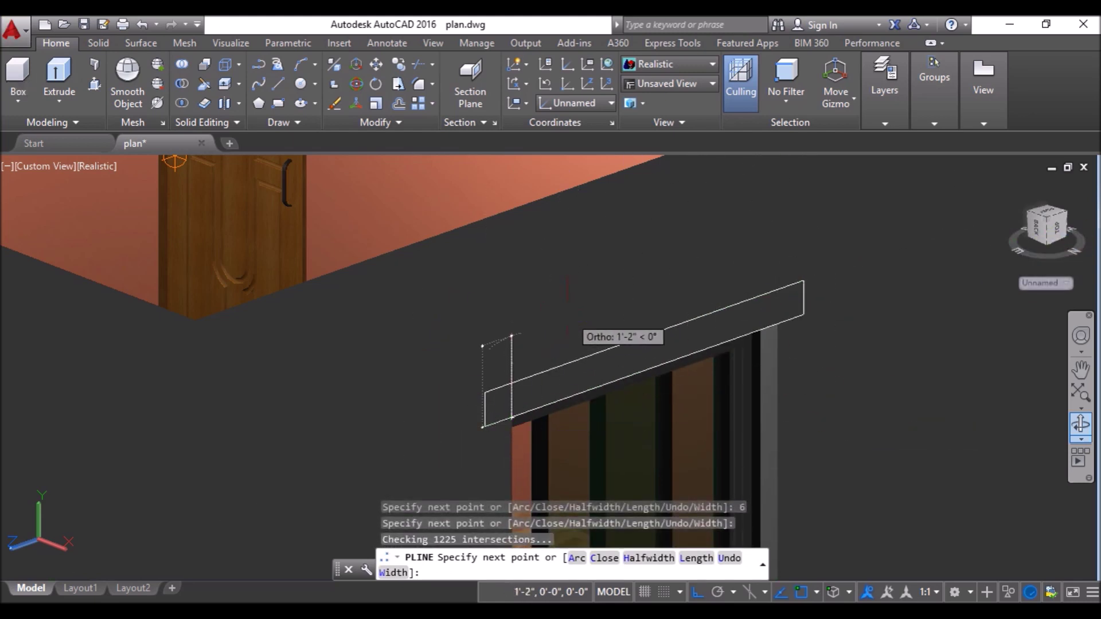
{"action": "key", "text": "Return"}
Step: Presspull the strip above the salmon room's window around the corner outward by 18 inches
{"action": "left_click", "coordinate": [95, 84]}
{"action": "left_click", "coordinate": [563, 384]}
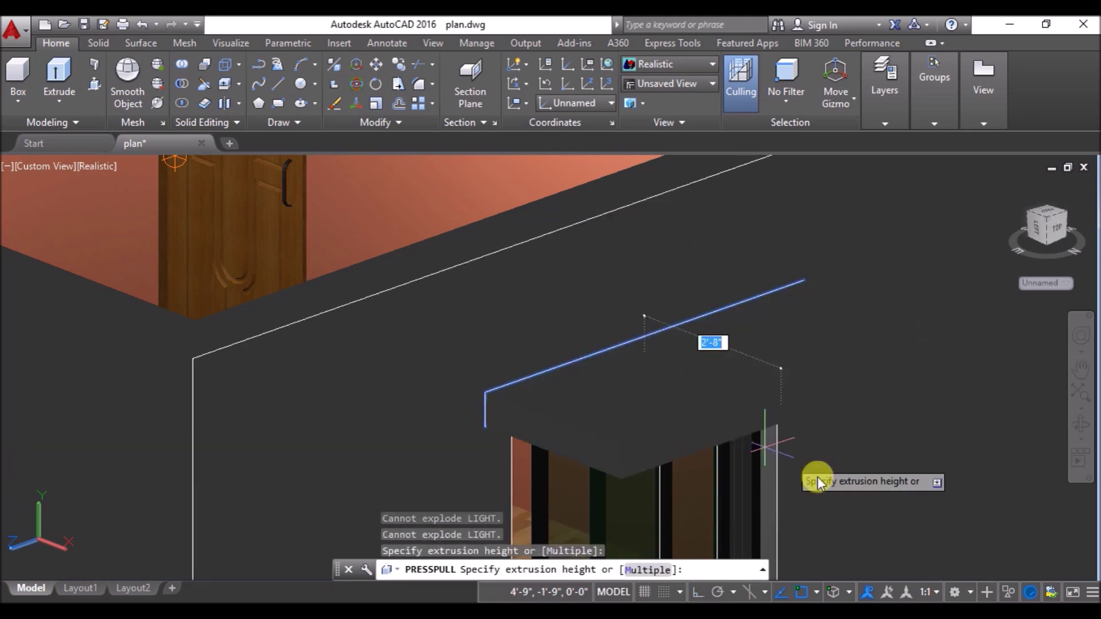
{"action": "type", "text": "18"}
{"action": "key", "text": "Return"}
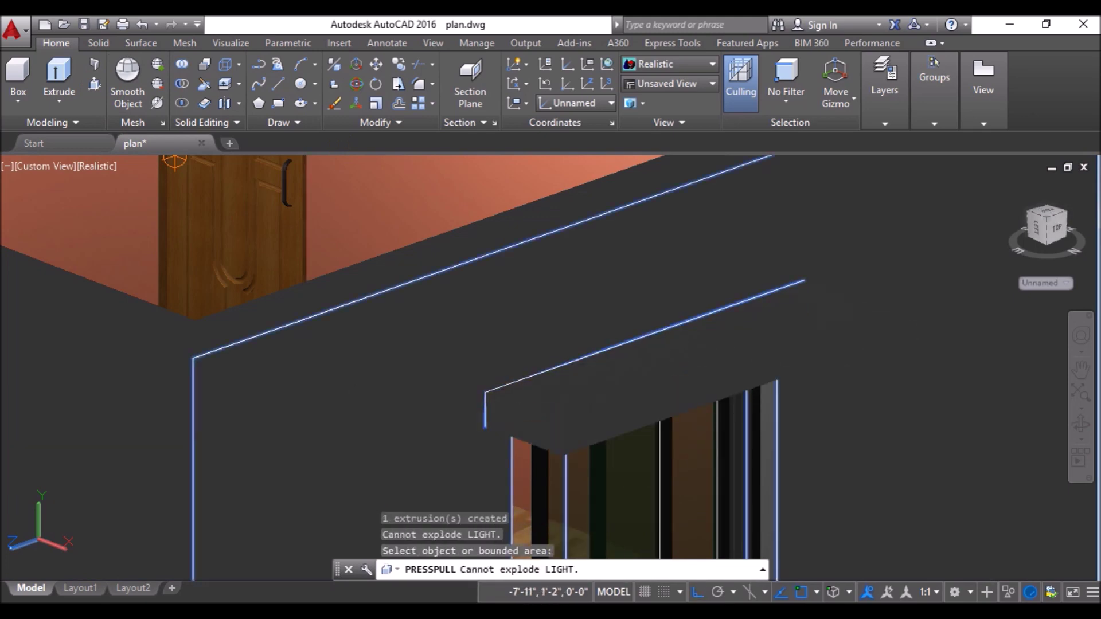
{"action": "key", "text": "Return"}
Step: Erase this sunshade's leftover outline in 2D Wireframe, and restore the Realistic visual style at the small window on the same wall
{"action": "left_click", "coordinate": [94, 170]}
{"action": "left_click", "coordinate": [132, 187]}
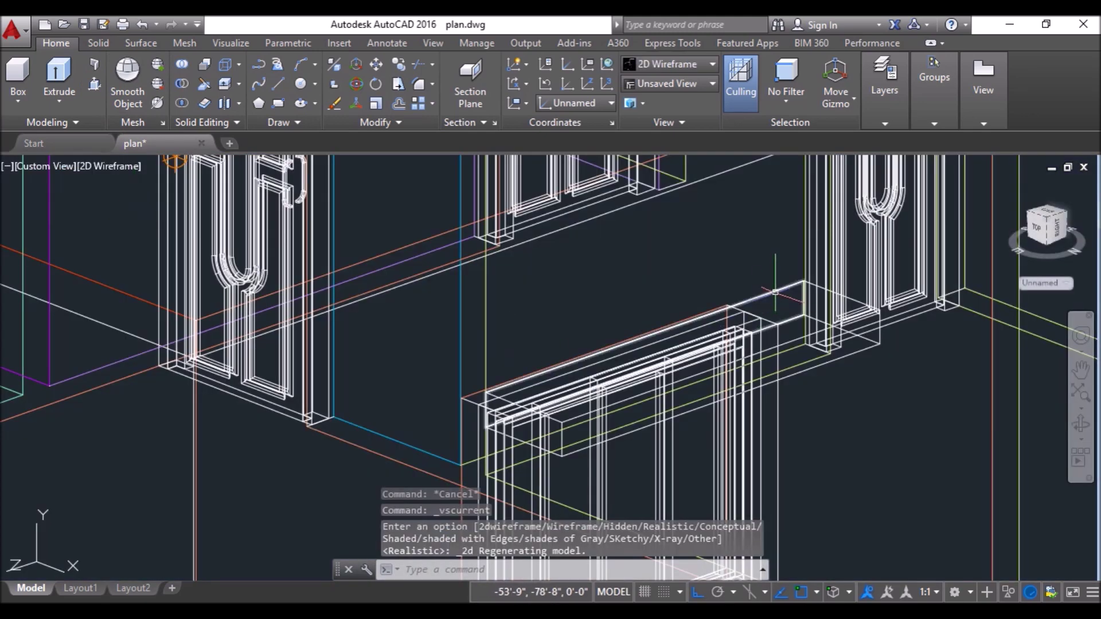
{"action": "middle_click_drag", "start_coordinate": [689, 261], "coordinate": [226, 389]}
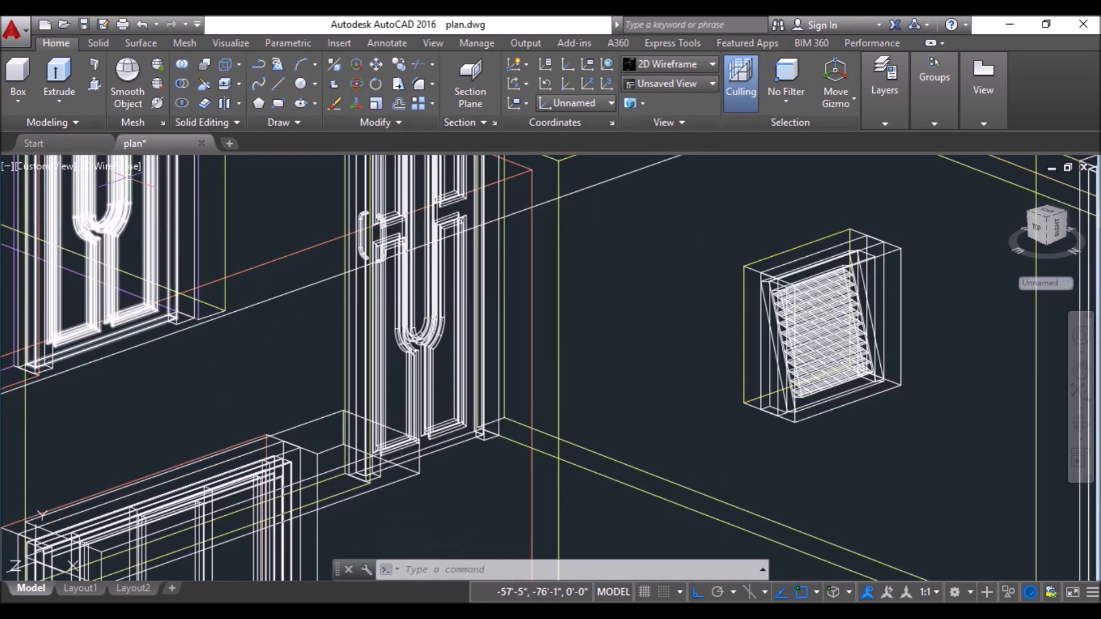
{"action": "left_click", "coordinate": [106, 168]}
{"action": "left_click", "coordinate": [151, 261]}
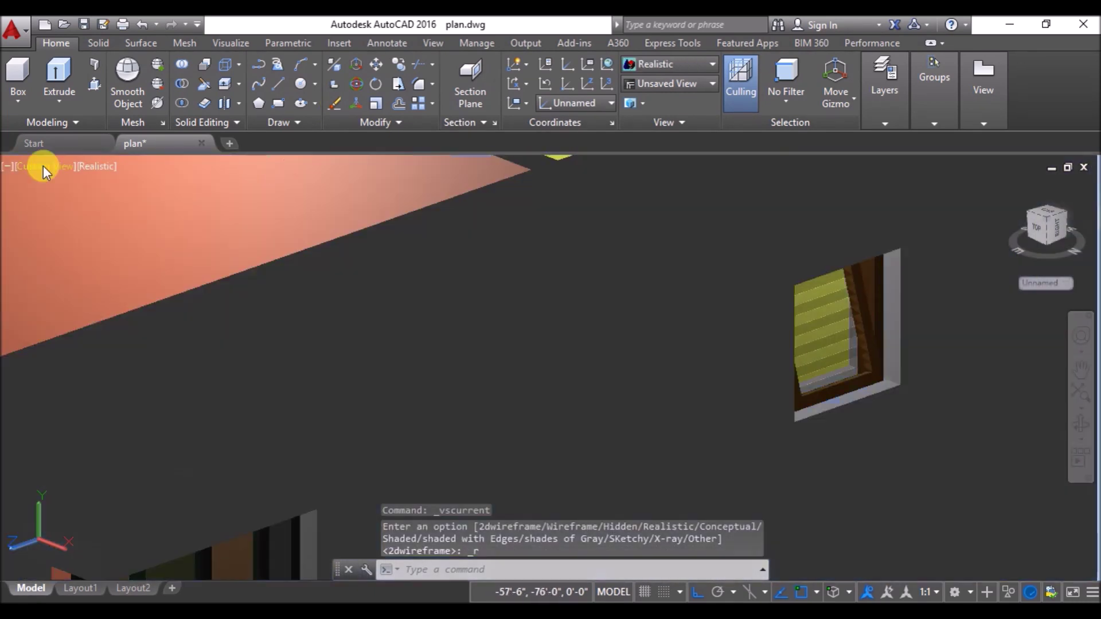
Step: Draw a closed polyline strip above the small louvred window, 6 inches high with 6-inch overhangs on both sides
{"action": "left_click", "coordinate": [259, 63]}
{"action": "left_click", "coordinate": [907, 241]}
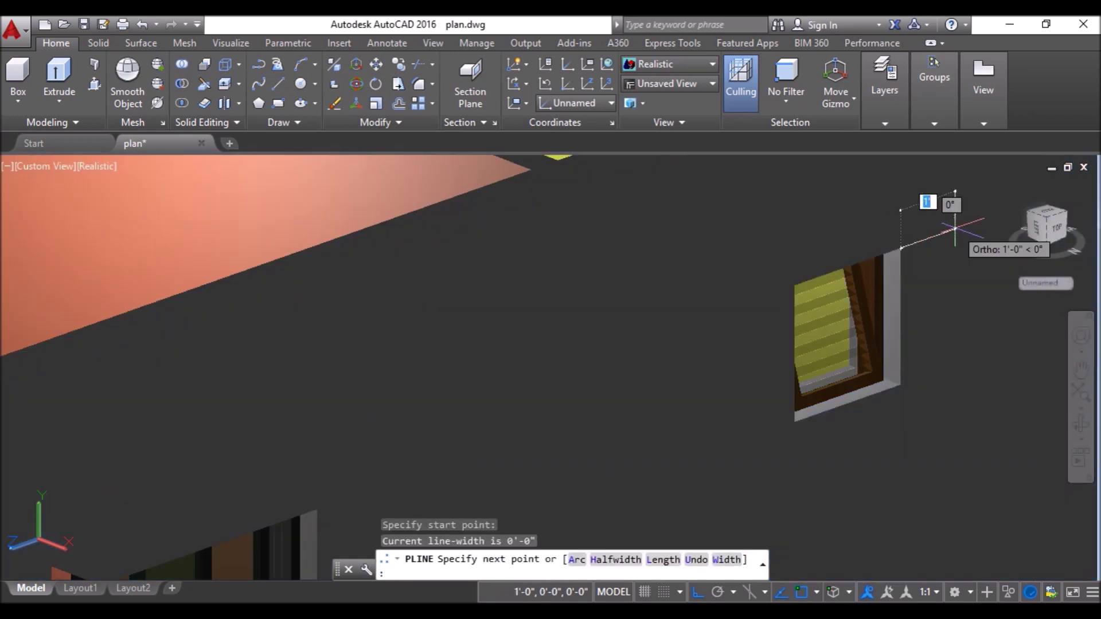
{"action": "left_click", "coordinate": [916, 193]}
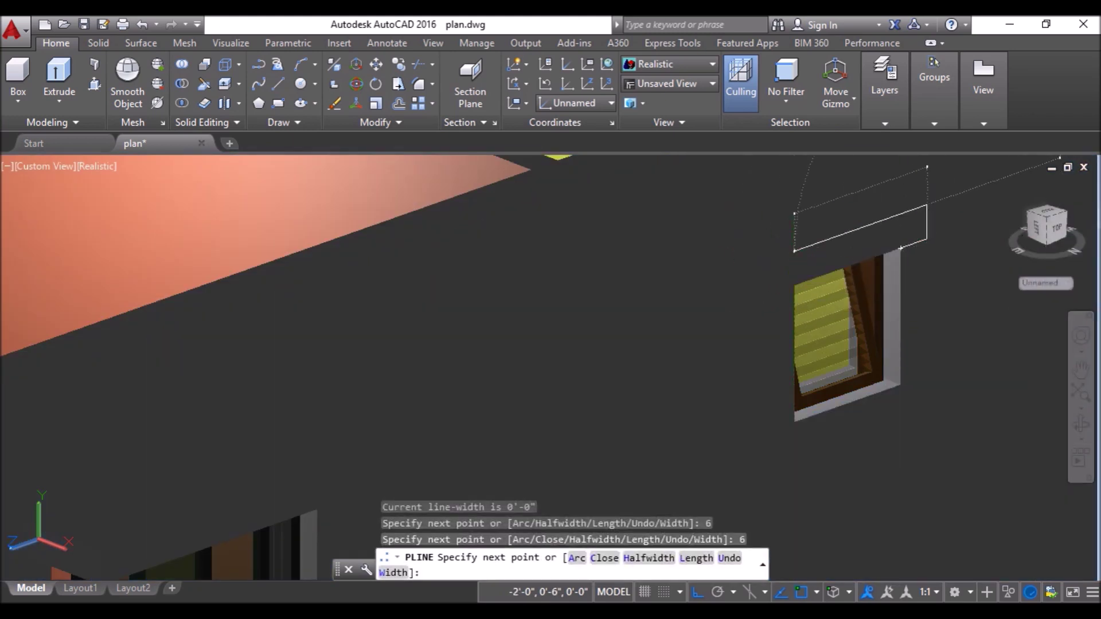
{"action": "type", "text": "6"}
{"action": "key", "text": "Return"}
{"action": "type", "text": "6"}
{"action": "key", "text": "Return"}
{"action": "left_click", "coordinate": [901, 248]}
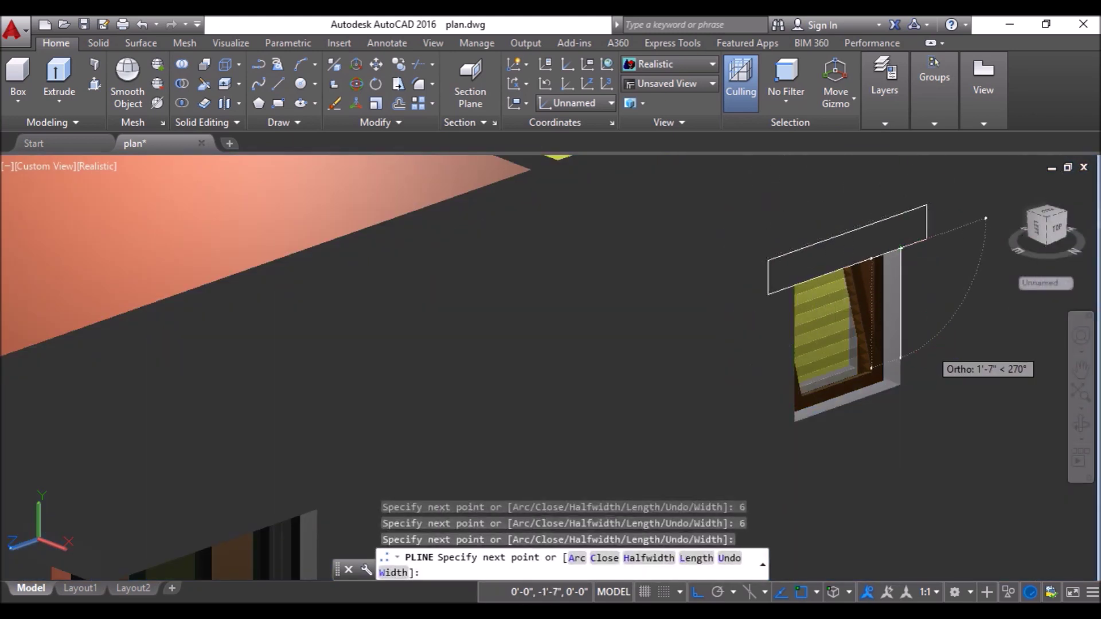
{"action": "key", "text": "Return"}
Step: Presspull the strip above the small louvred window outward by 18 inches
{"action": "left_click", "coordinate": [93, 84]}
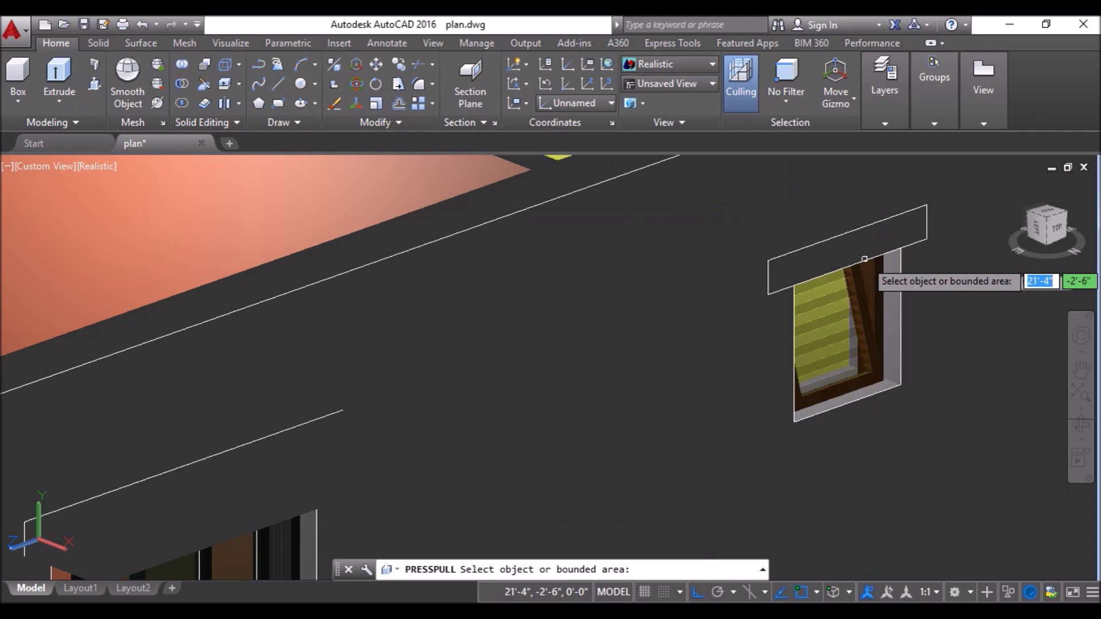
{"action": "left_click", "coordinate": [820, 249]}
{"action": "type", "text": "18"}
{"action": "key", "text": "Return"}
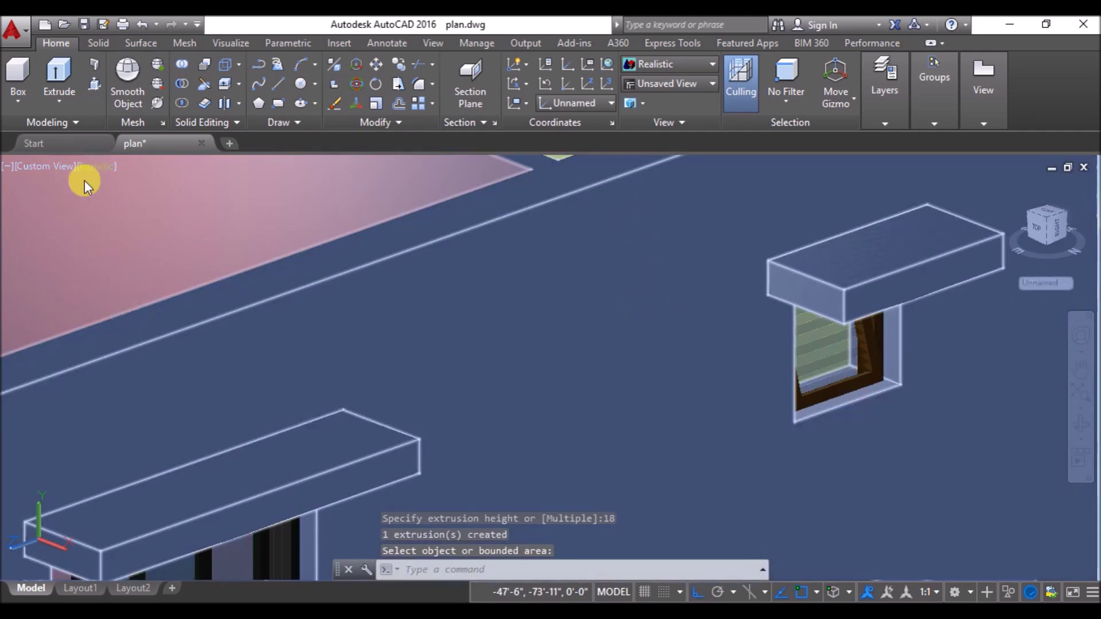
Step: Erase the leftover outline of the small louvred window's sunshade in 2D Wireframe
{"action": "left_click", "coordinate": [97, 166]}
{"action": "left_click", "coordinate": [141, 208]}
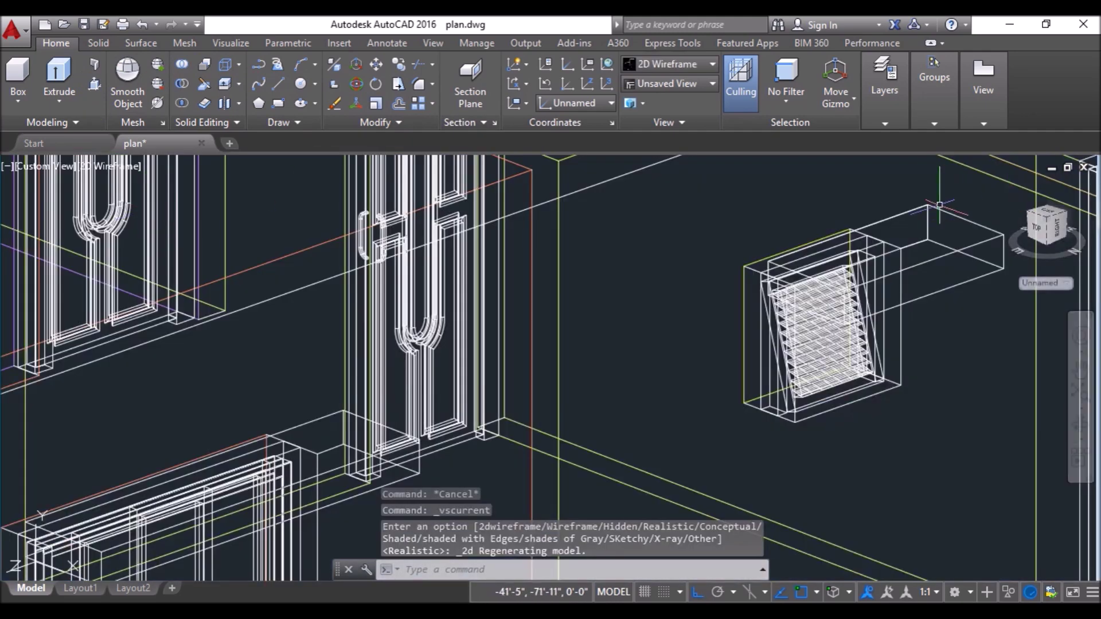
{"action": "key", "text": "Delete"}
{"action": "scroll", "coordinate": [570, 354], "scroll_direction": "down", "scroll_amount": 8}
{"action": "left_click", "coordinate": [1081, 426]}
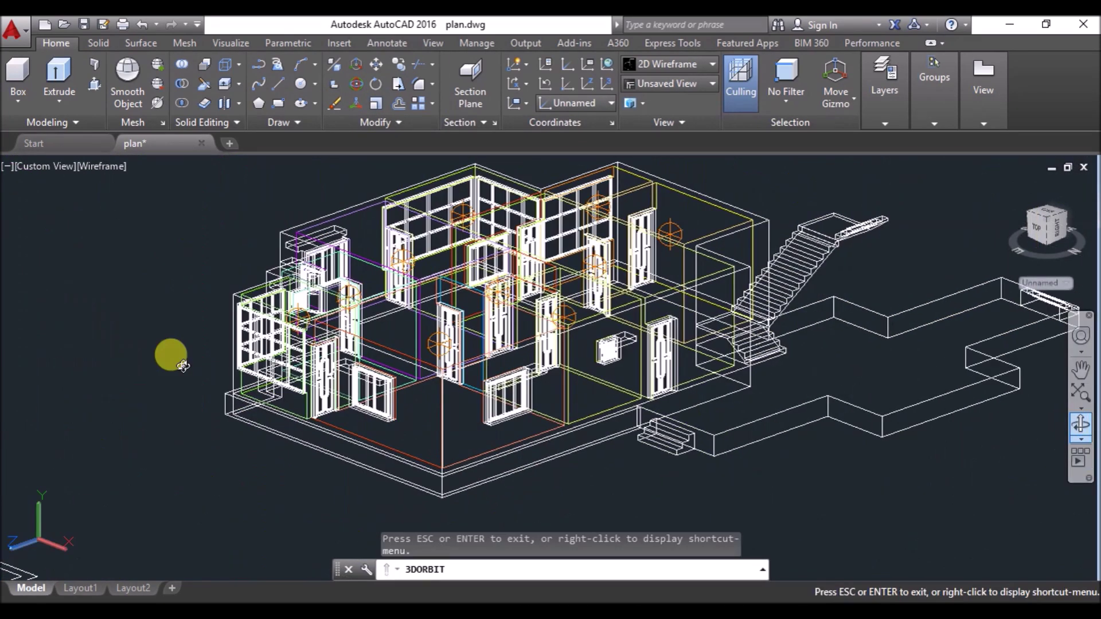
Step: Set the visual style to Realistic with the small louvred window and the recessed wall corner in view
{"action": "left_click_drag", "start_coordinate": [171, 354], "coordinate": [423, 359]}
{"action": "scroll", "coordinate": [423, 360], "scroll_direction": "up", "scroll_amount": 2}
{"action": "left_click", "coordinate": [109, 166]}
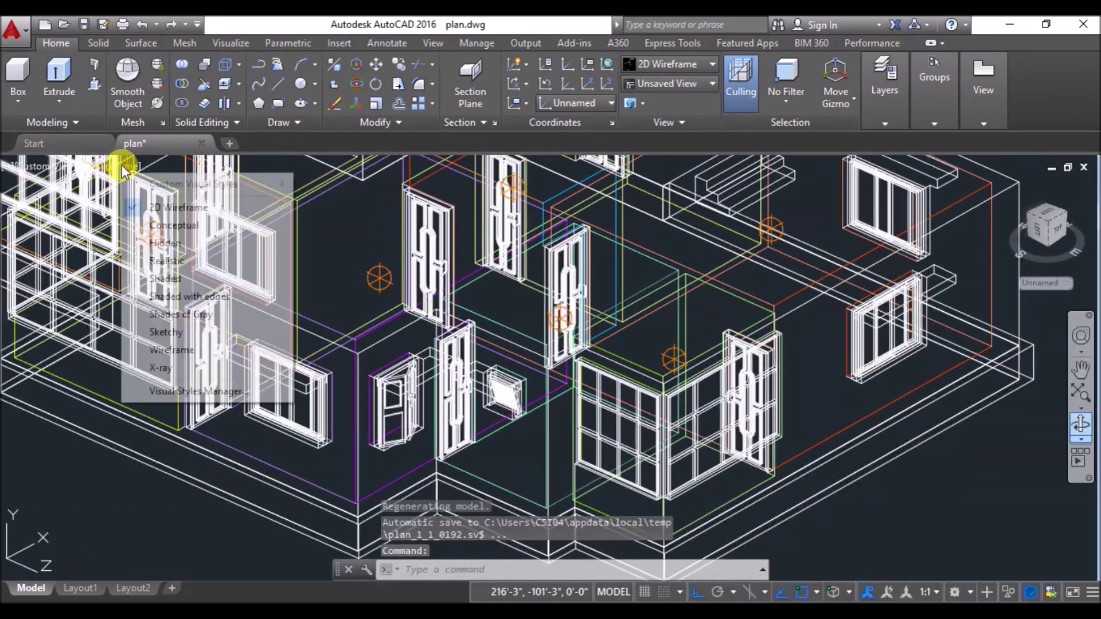
{"action": "left_click", "coordinate": [172, 252]}
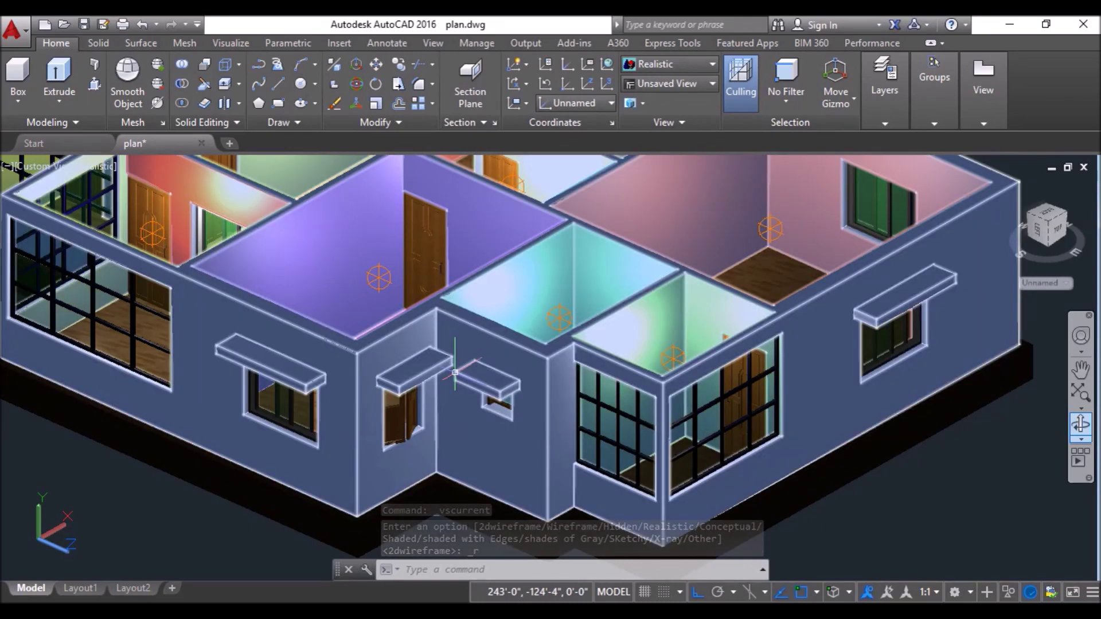
Step: Presspull the end face of the small louvred window's sunshade to join it to the neighbouring sunshade in the recessed corner
{"action": "scroll", "coordinate": [442, 379], "scroll_direction": "up", "scroll_amount": 4}
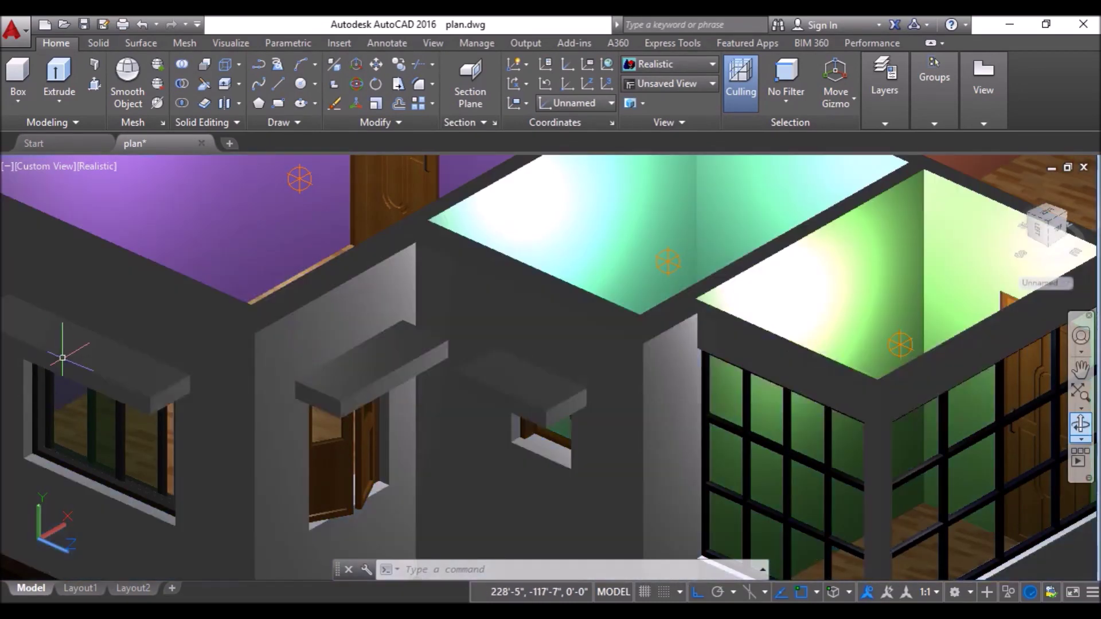
{"action": "middle_click_drag", "start_coordinate": [79, 322], "coordinate": [161, 312], "text": "shift"}
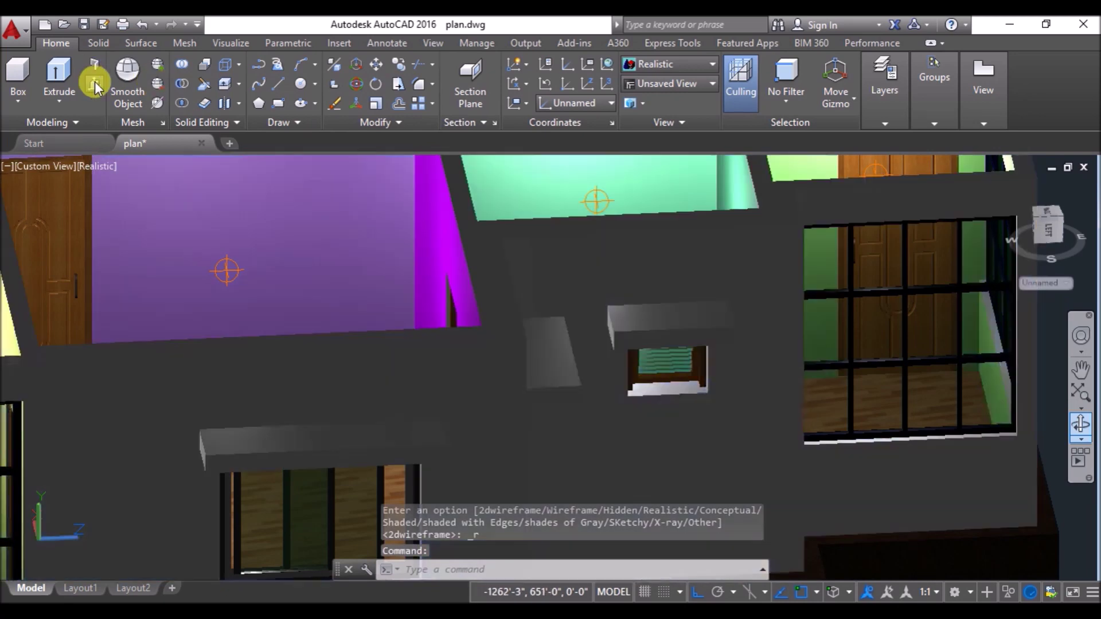
{"action": "left_click", "coordinate": [95, 64]}
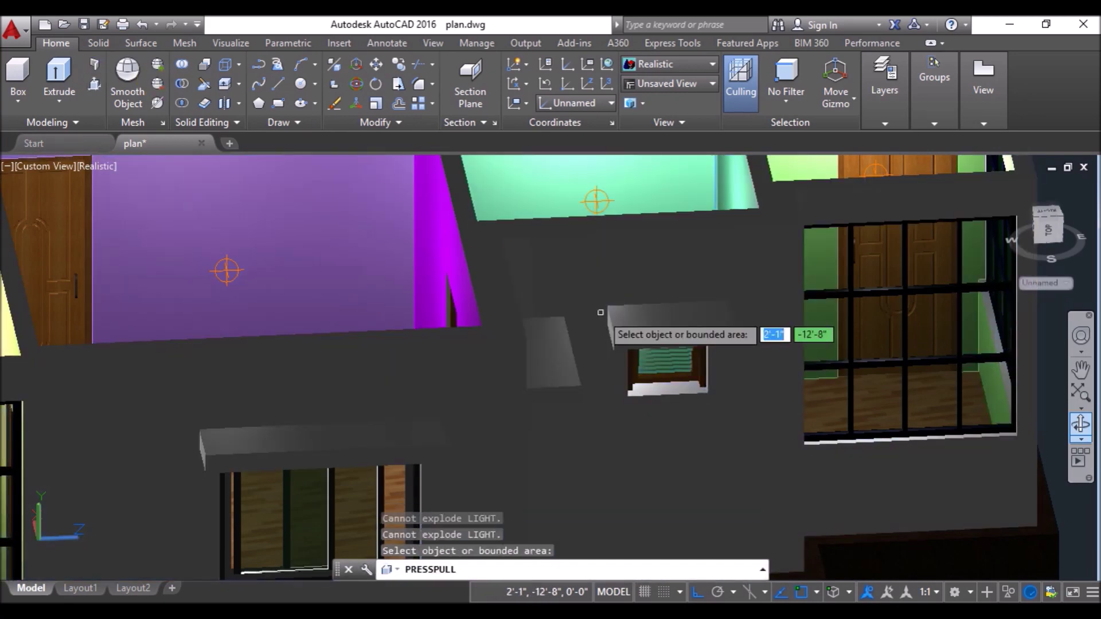
{"action": "scroll", "coordinate": [618, 323], "scroll_direction": "up", "scroll_amount": 3}
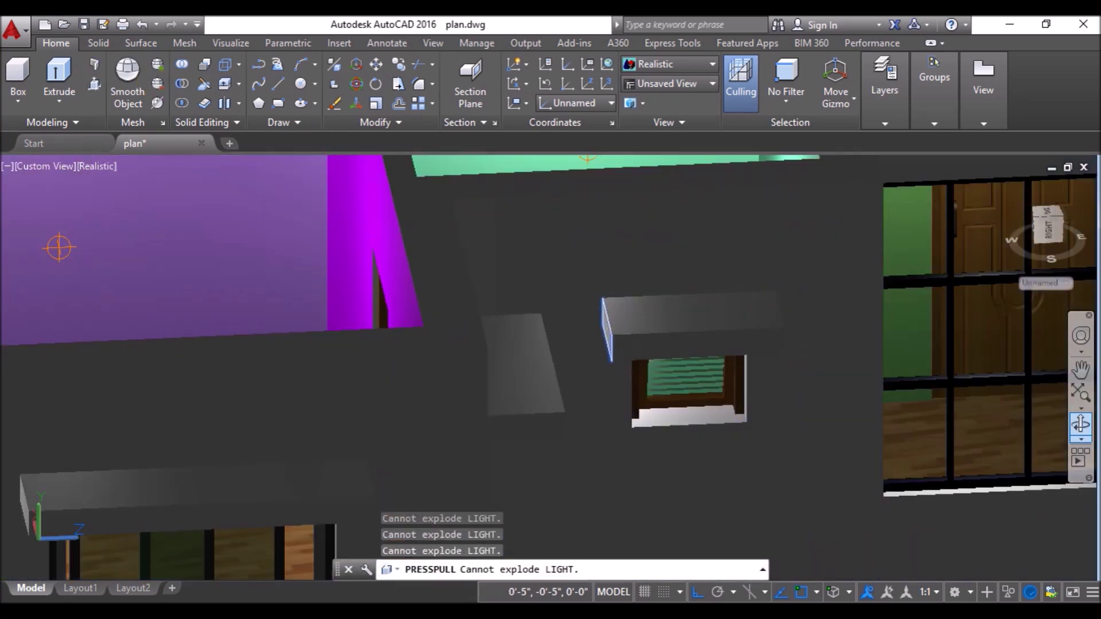
{"action": "key", "text": "Escape"}
{"action": "key", "text": "ctrl+a"}
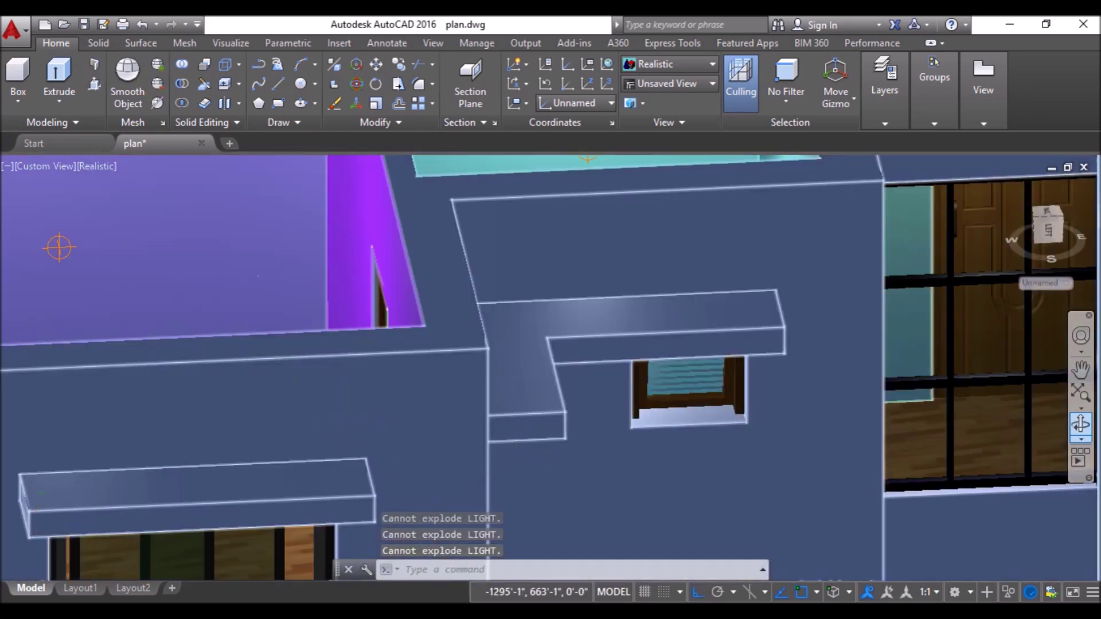
Step: Examine the joined corner sunshade and the whole house from several angles
{"action": "scroll", "coordinate": [218, 273], "scroll_direction": "down", "scroll_amount": 3}
{"action": "left_click", "coordinate": [1080, 425]}
{"action": "left_click_drag", "start_coordinate": [926, 339], "coordinate": [688, 440]}
{"action": "key", "text": "Escape"}
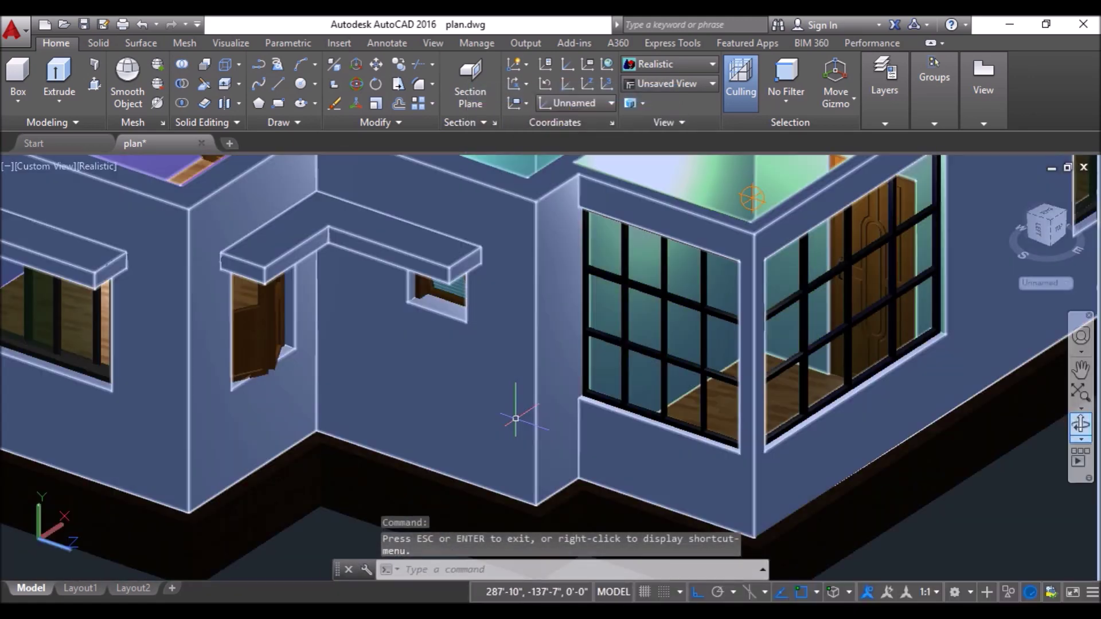
{"action": "scroll", "coordinate": [517, 459], "scroll_direction": "down", "scroll_amount": 6}
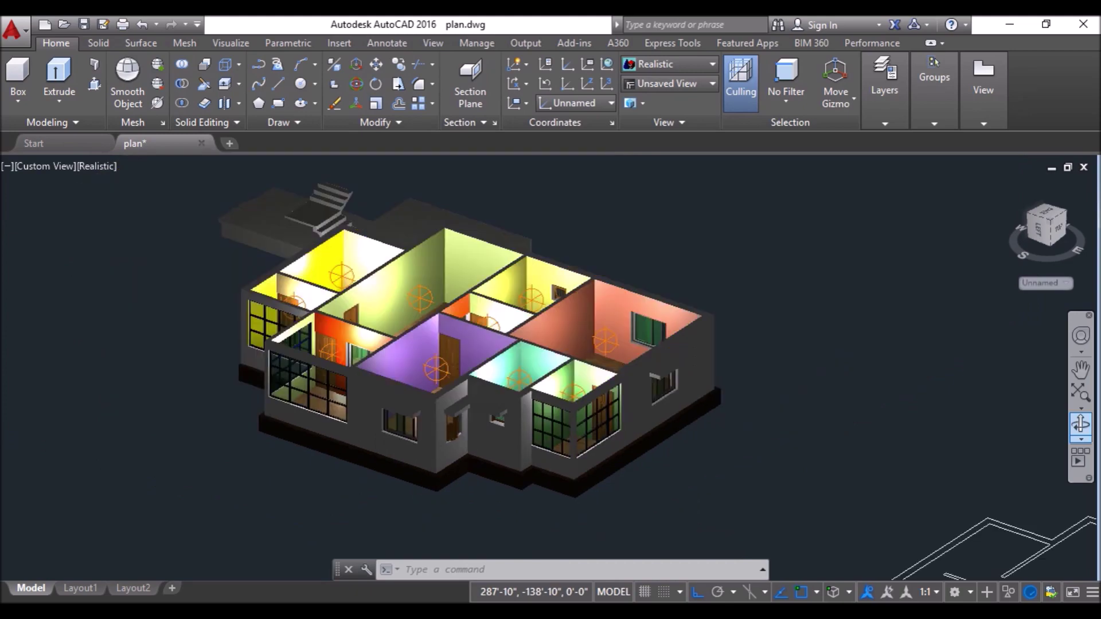
{"action": "scroll", "coordinate": [379, 316], "scroll_direction": "up", "scroll_amount": 3}
{"action": "left_click", "coordinate": [1079, 424]}
{"action": "left_click_drag", "start_coordinate": [903, 437], "coordinate": [872, 236]}
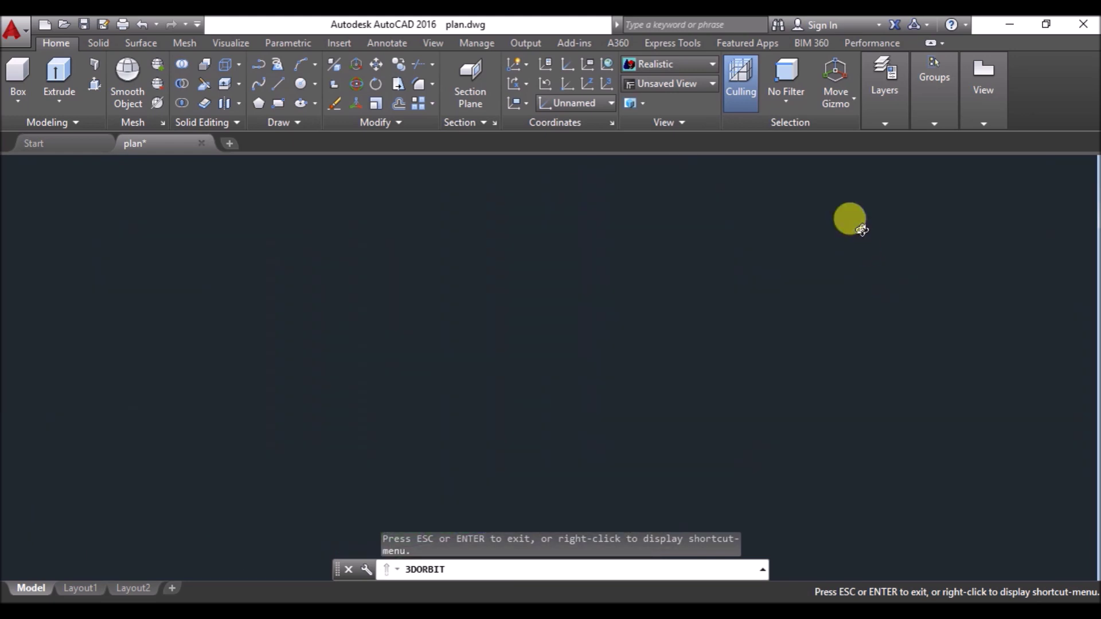
{"action": "right_click", "coordinate": [863, 232]}
{"action": "left_click", "coordinate": [898, 240]}
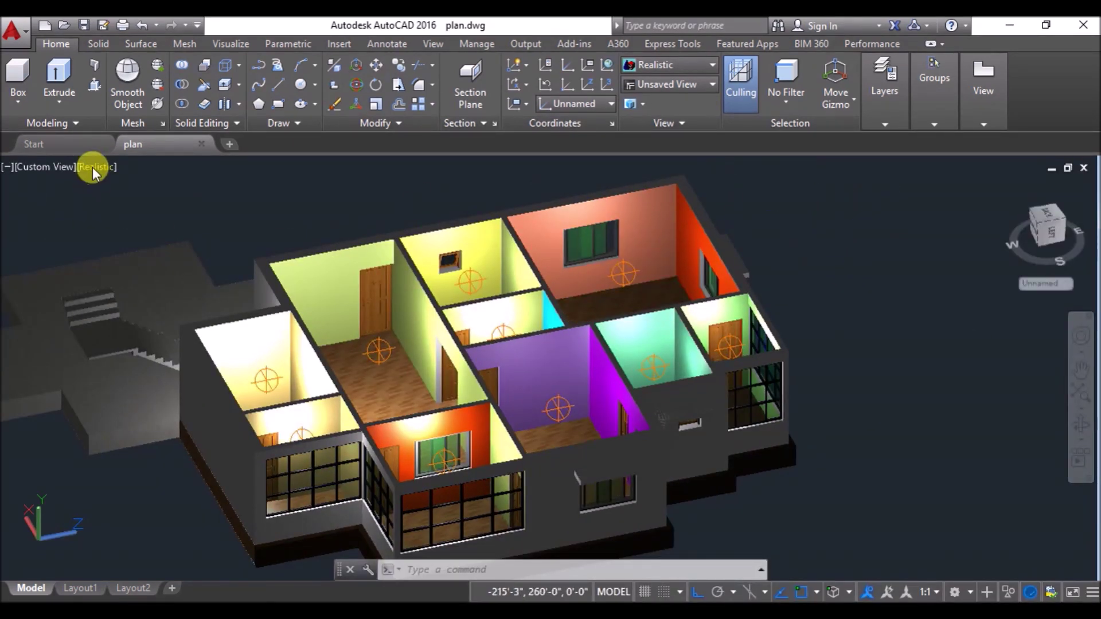
Step: Display the single house in 2D Wireframe from the Top view
{"action": "left_click", "coordinate": [92, 167]}
{"action": "left_click", "coordinate": [103, 205]}
{"action": "left_click", "coordinate": [38, 171]}
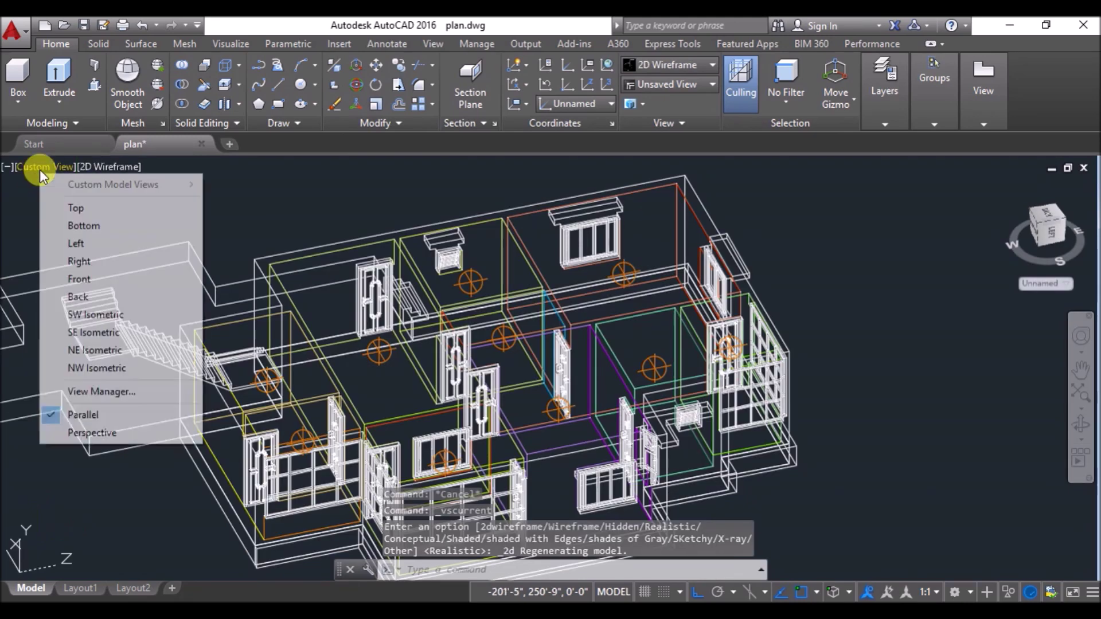
{"action": "left_click", "coordinate": [76, 208]}
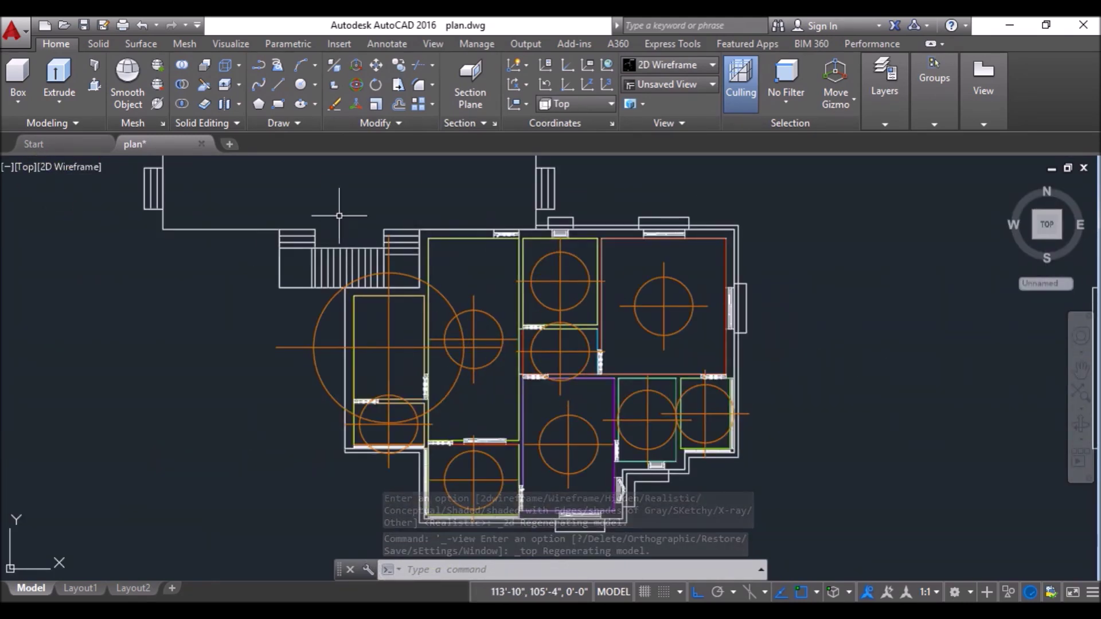
Step: 3D-mirror the whole house across a vertical plane through the midpoint of the entrance platform's outer edge, keeping the source objects
{"action": "left_click", "coordinate": [329, 206]}
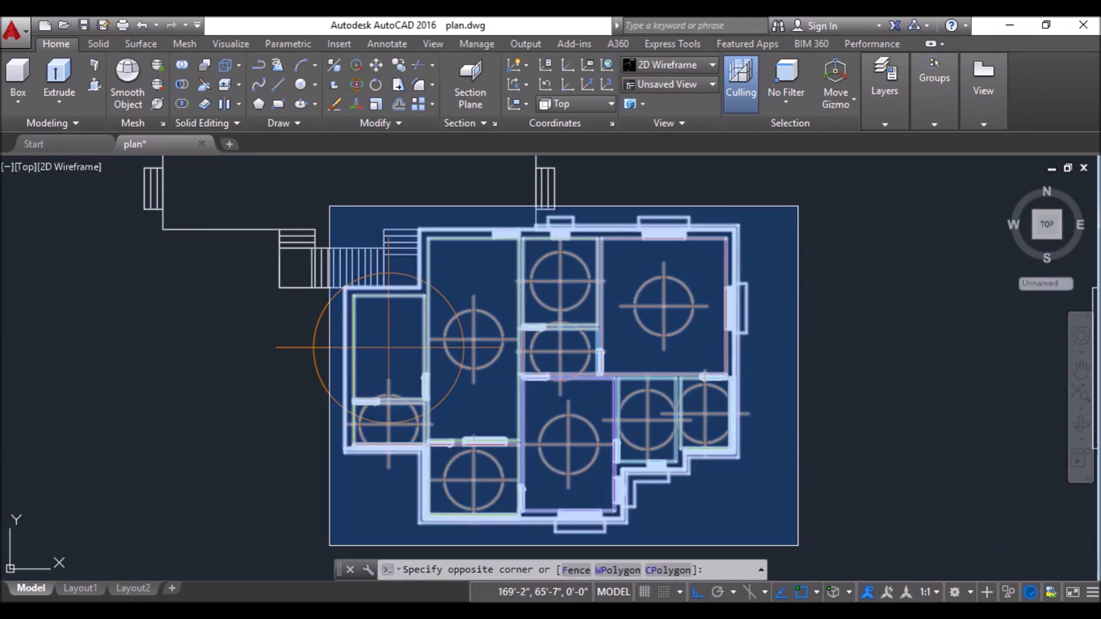
{"action": "left_click", "coordinate": [798, 545]}
{"action": "scroll", "coordinate": [287, 453], "scroll_direction": "down", "scroll_amount": 2}
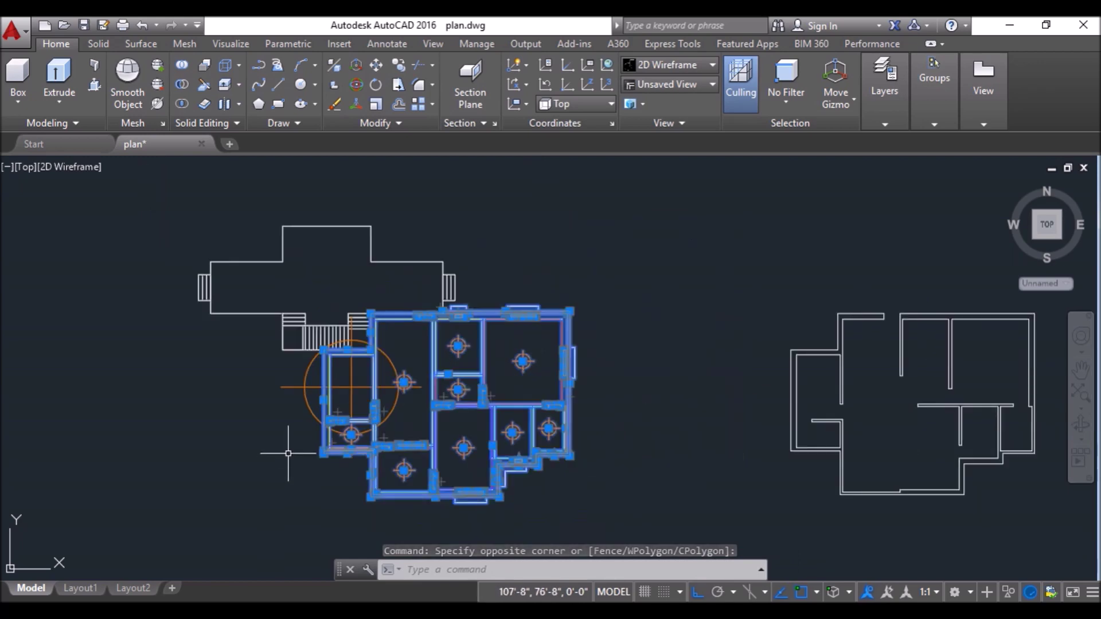
{"action": "left_click_drag", "start_coordinate": [340, 408], "coordinate": [370, 398]}
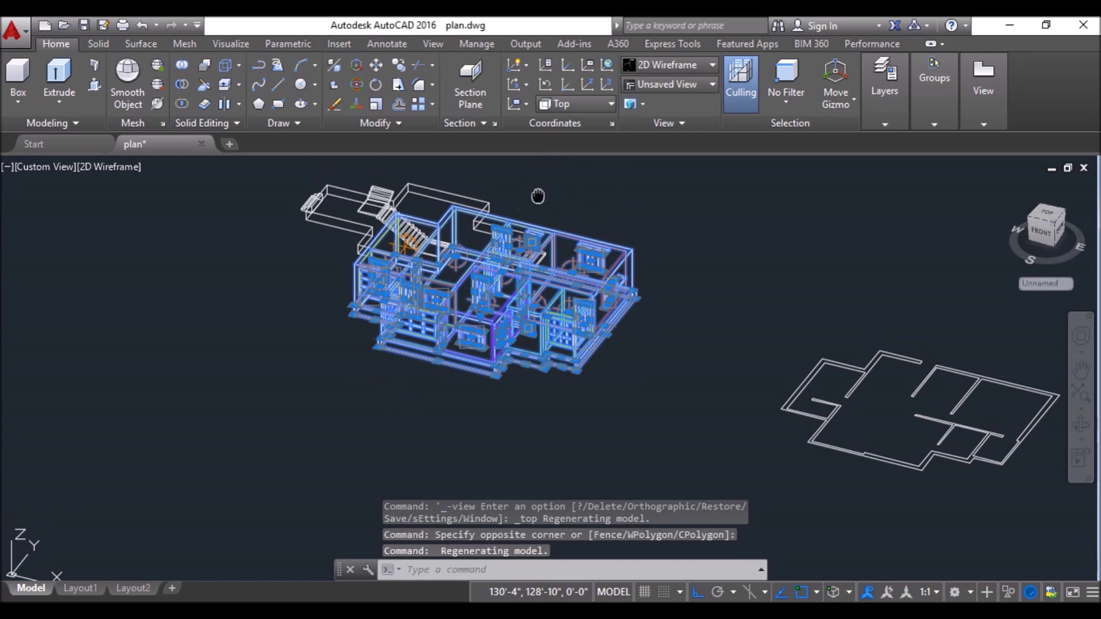
{"action": "middle_click_drag", "start_coordinate": [536, 196], "coordinate": [408, 290], "text": "shift"}
{"action": "scroll", "coordinate": [408, 290], "scroll_direction": "up", "scroll_amount": 5}
{"action": "left_click", "coordinate": [338, 65]}
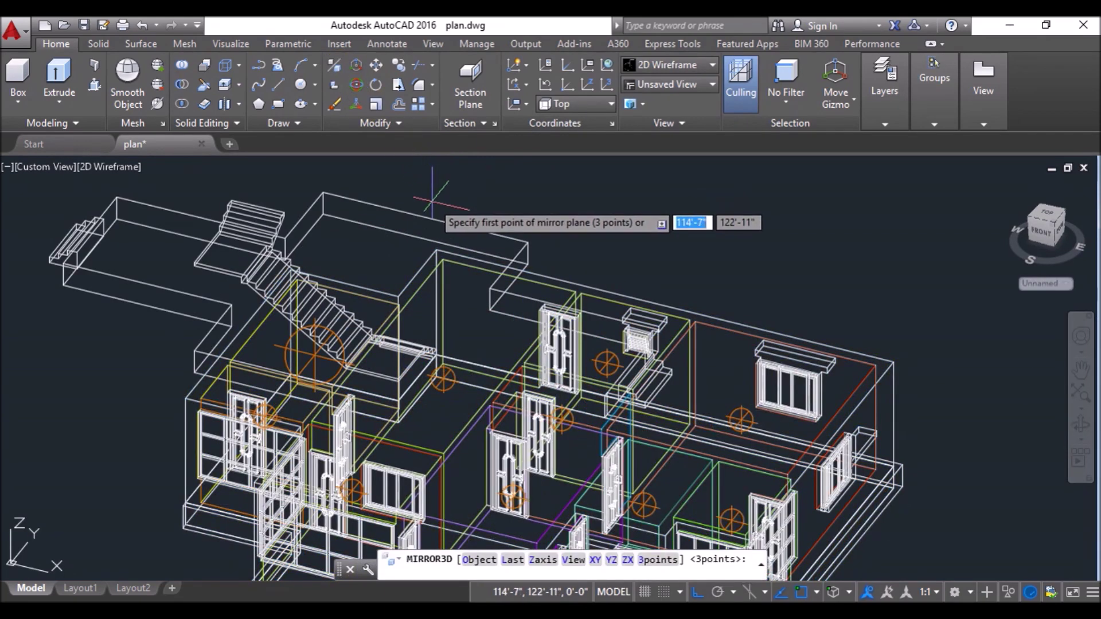
{"action": "scroll", "coordinate": [424, 218], "scroll_direction": "down", "scroll_amount": 2}
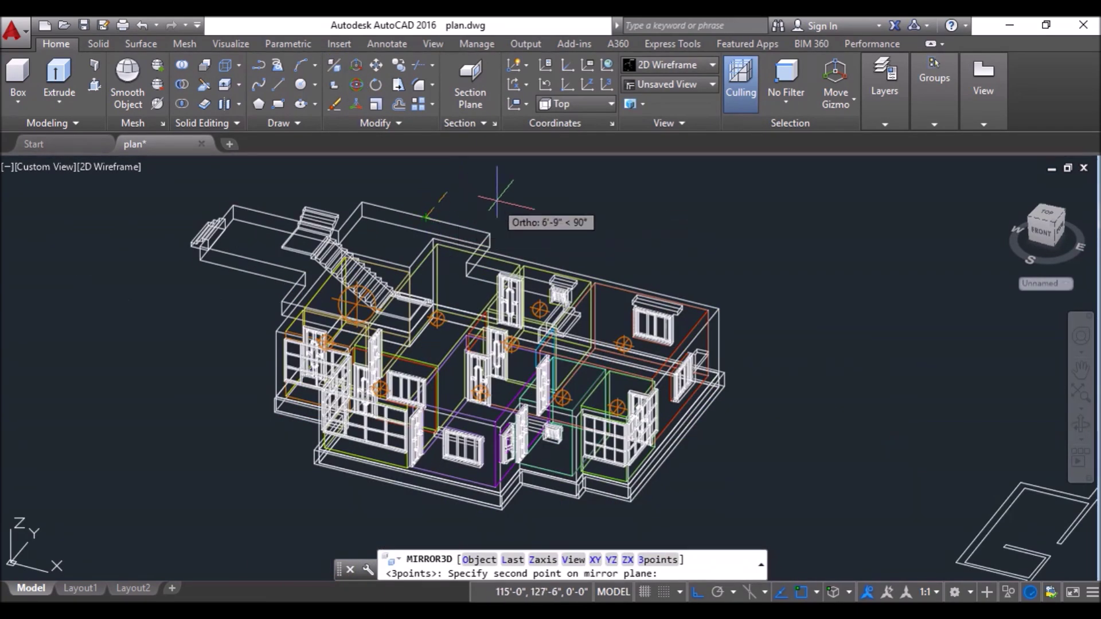
{"action": "scroll", "coordinate": [460, 264], "scroll_direction": "down", "scroll_amount": 2}
{"action": "middle_click_drag", "start_coordinate": [460, 264], "coordinate": [438, 307]}
{"action": "left_click", "coordinate": [423, 256]}
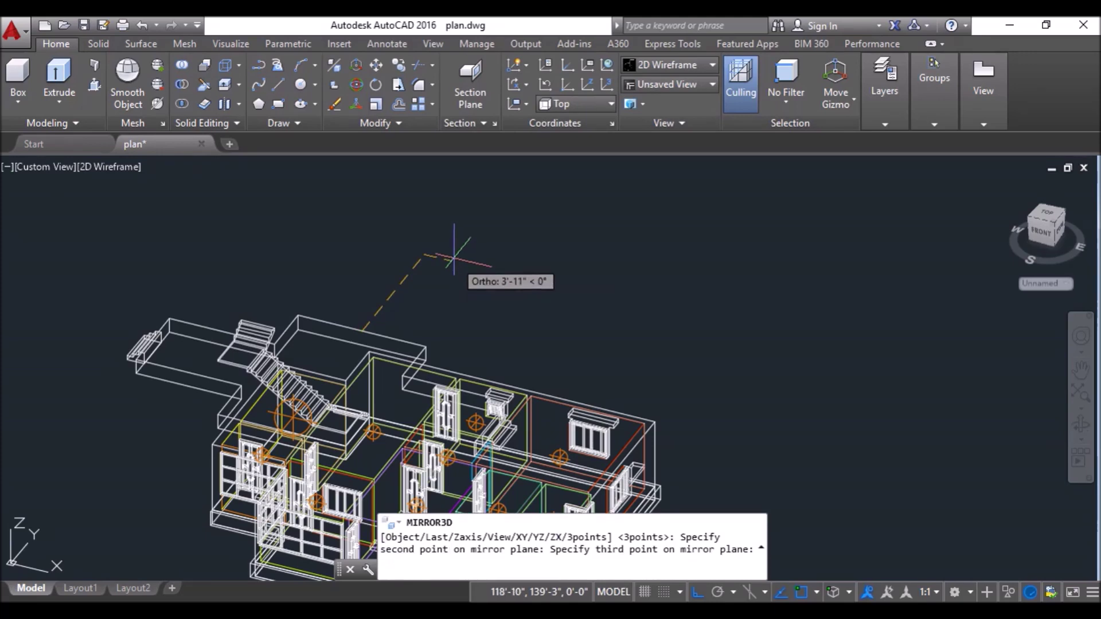
{"action": "left_click", "coordinate": [388, 184]}
{"action": "key", "text": "Return"}
Step: Show the original house and its mirrored copy in the Realistic visual style
{"action": "scroll", "coordinate": [680, 225], "scroll_direction": "down", "scroll_amount": 2}
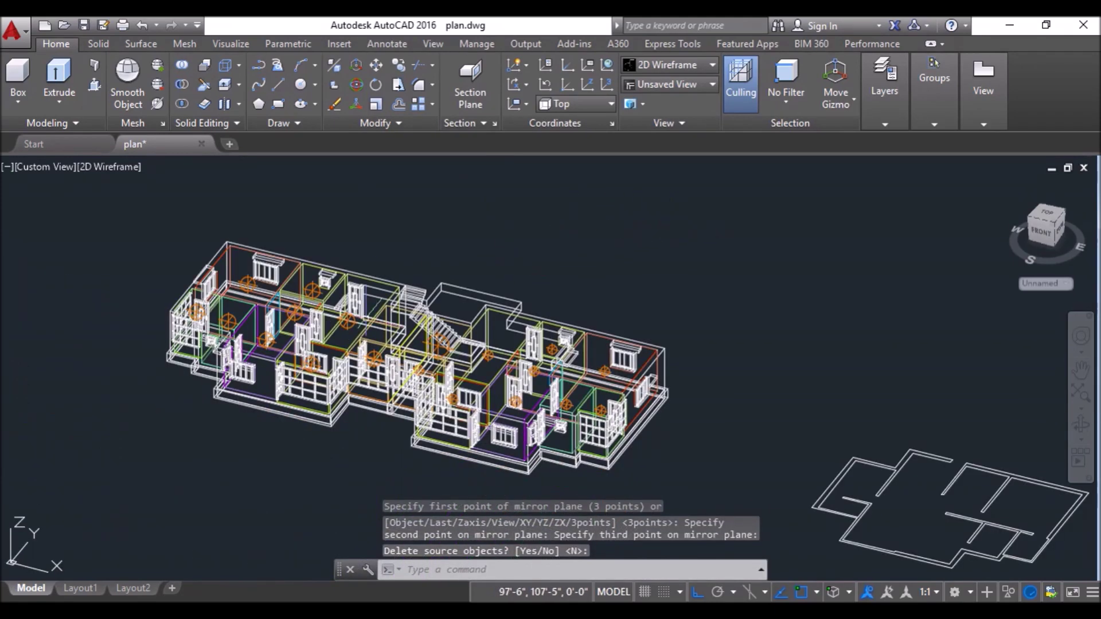
{"action": "scroll", "coordinate": [310, 355], "scroll_direction": "up", "scroll_amount": 3}
{"action": "left_click", "coordinate": [115, 167]}
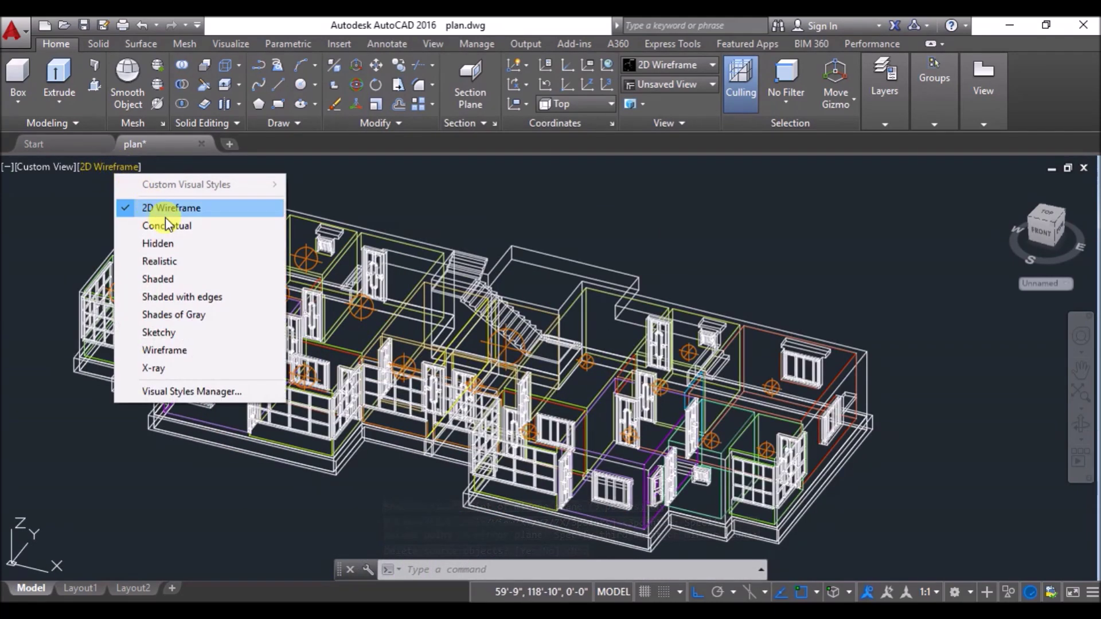
{"action": "left_click", "coordinate": [176, 261]}
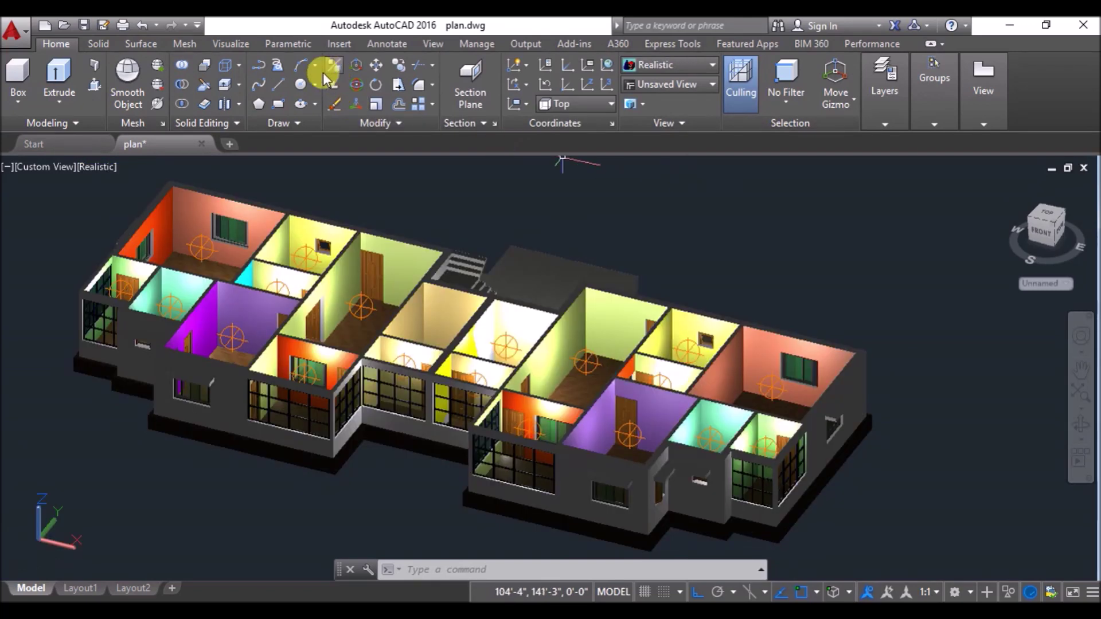
Step: Union the dark base slabs of the two mirrored halves into one solid
{"action": "left_click", "coordinate": [183, 64]}
{"action": "left_click", "coordinate": [443, 456]}
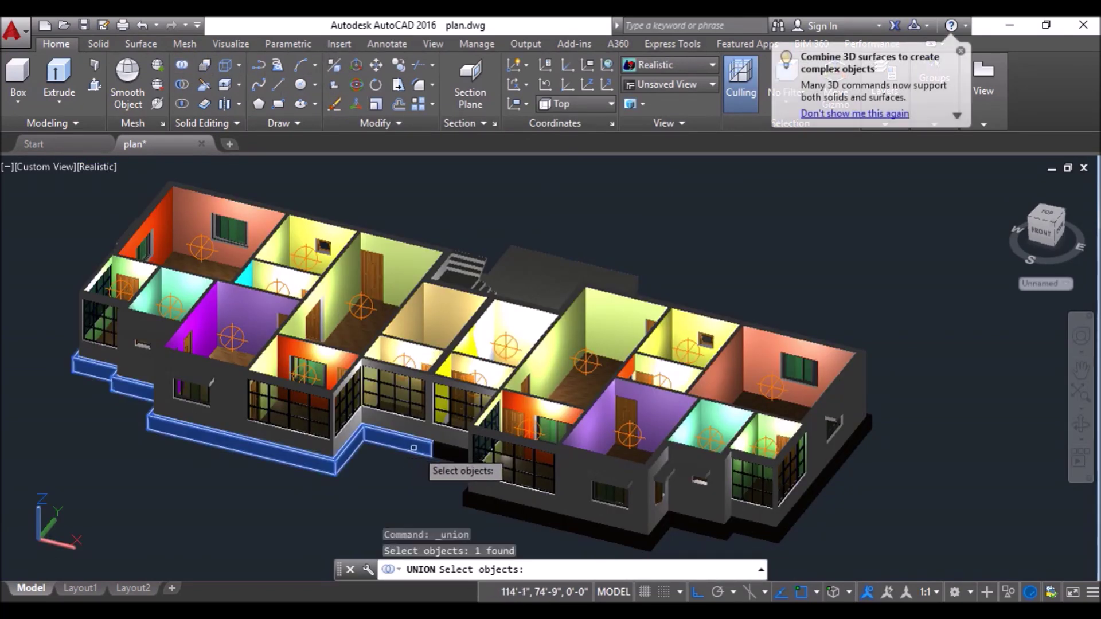
{"action": "left_click", "coordinate": [502, 408]}
{"action": "key", "text": "Return"}
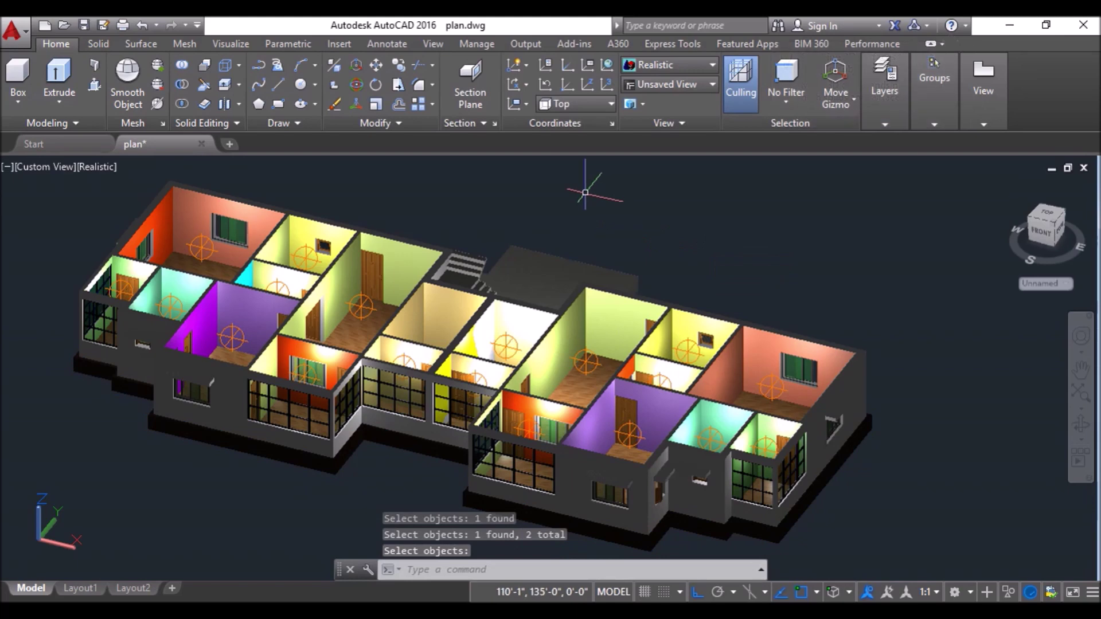
Step: Union the wall solids of the two mirrored halves, including their sunshades
{"action": "key", "text": "Return"}
{"action": "left_click", "coordinate": [471, 338]}
{"action": "left_click", "coordinate": [449, 323]}
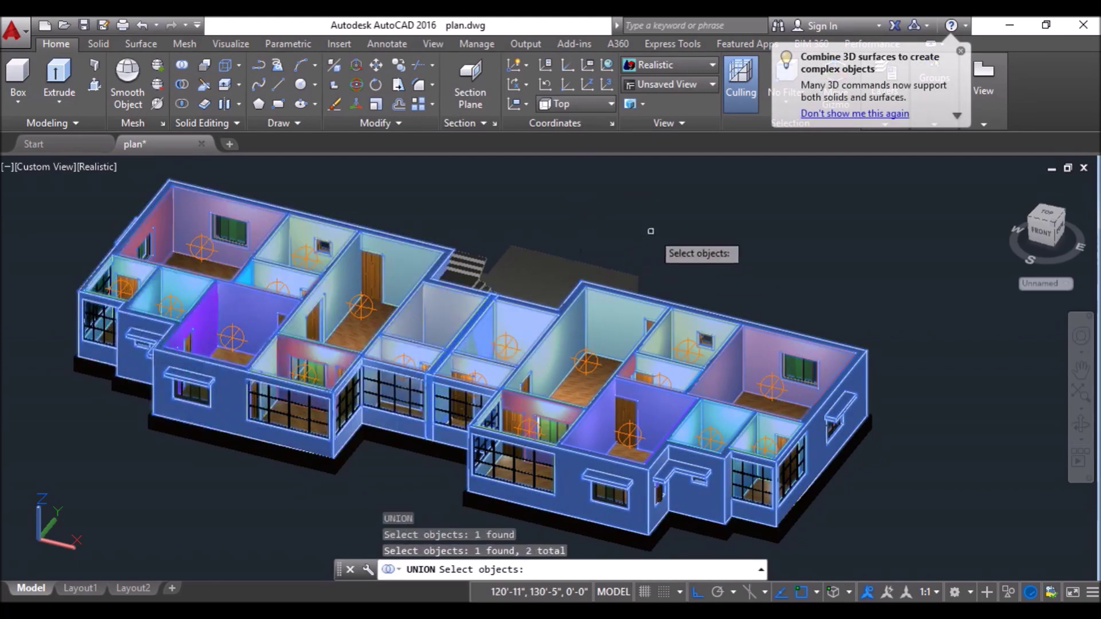
{"action": "key", "text": "Return"}
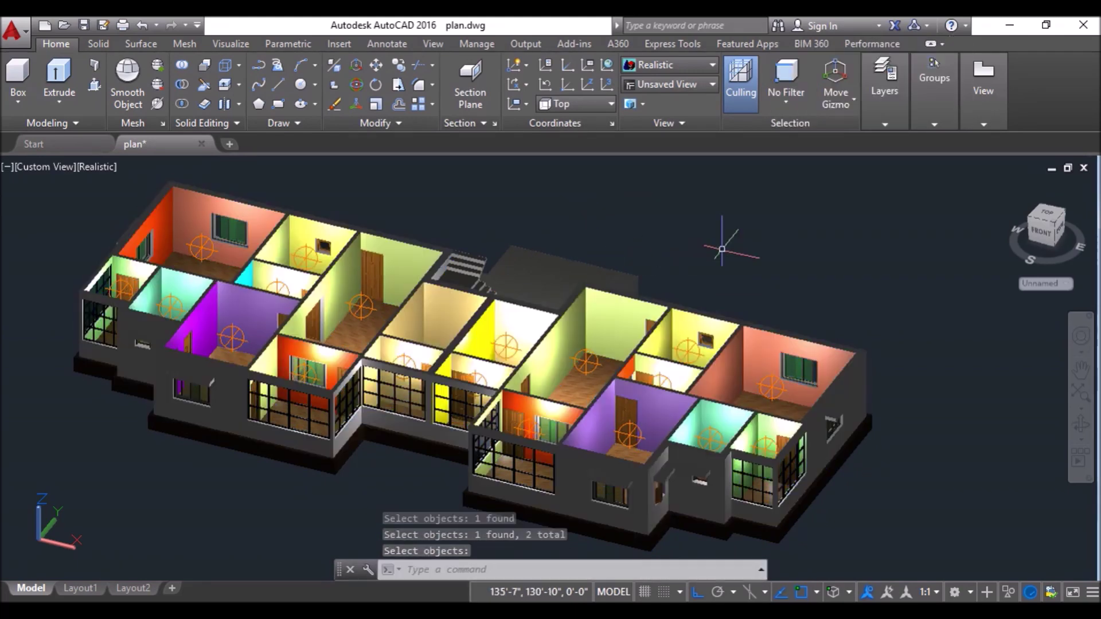
Step: Return the doubled building to 2D Wireframe and the Top view
{"action": "left_click", "coordinate": [91, 168]}
{"action": "left_click", "coordinate": [147, 210]}
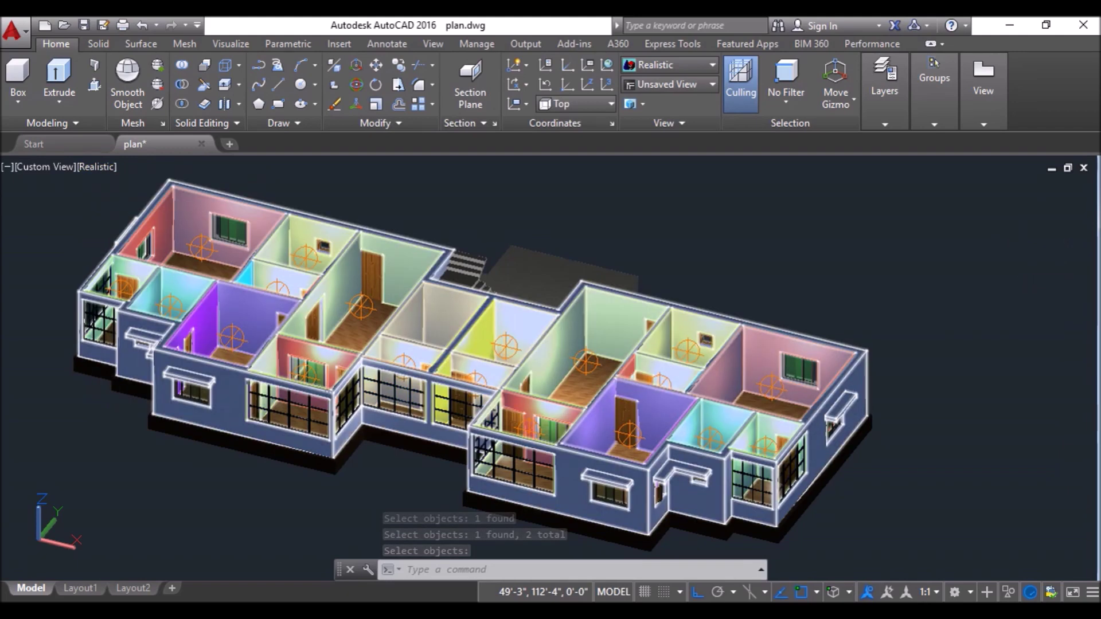
{"action": "left_click", "coordinate": [43, 167]}
{"action": "left_click", "coordinate": [91, 204]}
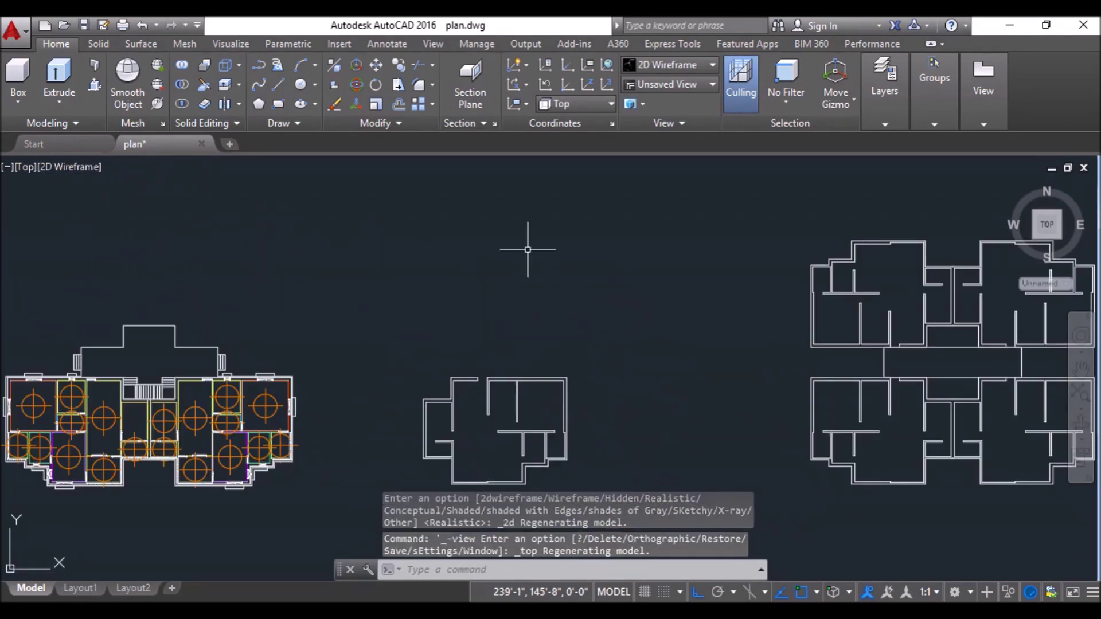
{"action": "scroll", "coordinate": [528, 250], "scroll_direction": "down", "scroll_amount": 2}
{"action": "scroll", "coordinate": [264, 344], "scroll_direction": "up", "scroll_amount": 4}
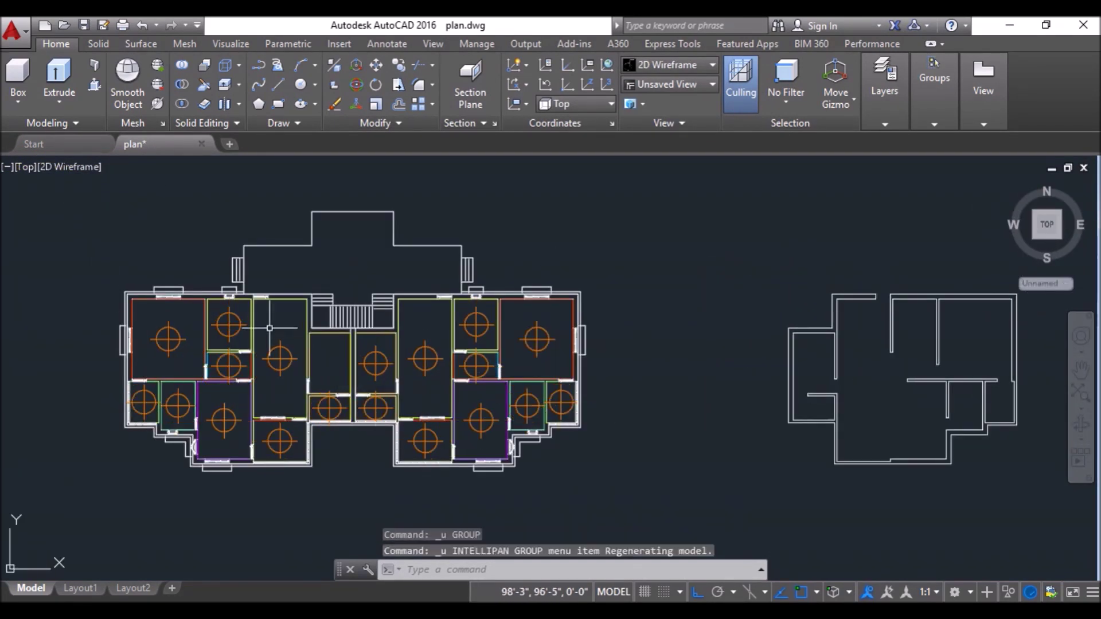
Step: Mirror the double building without its central staircase in 3D across a vertical three-point plane through the front slab's side edge, keeping the original
{"action": "left_click", "coordinate": [112, 267]}
{"action": "left_click", "coordinate": [615, 500]}
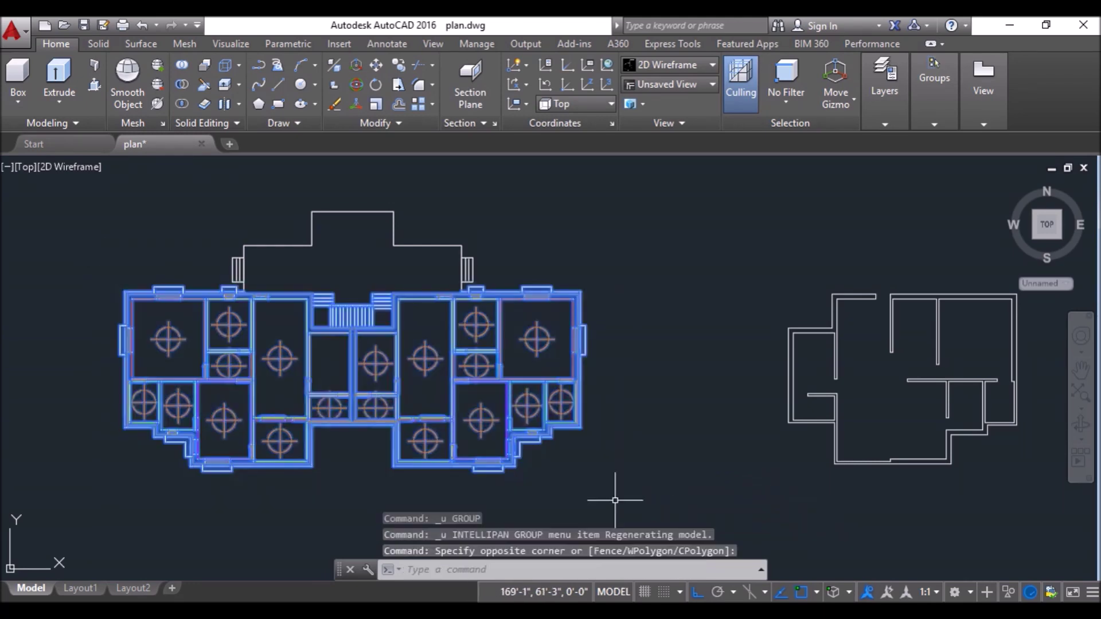
{"action": "scroll", "coordinate": [332, 293], "scroll_direction": "up", "scroll_amount": 2}
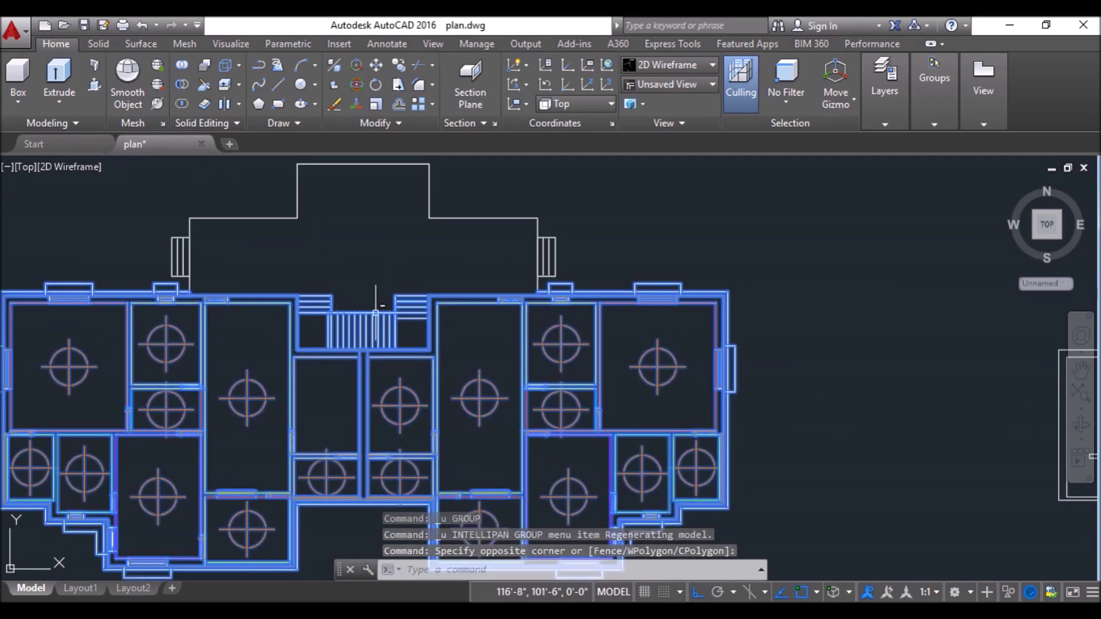
{"action": "scroll", "coordinate": [376, 313], "scroll_direction": "up", "scroll_amount": 8}
{"action": "scroll", "coordinate": [425, 301], "scroll_direction": "down", "scroll_amount": 4}
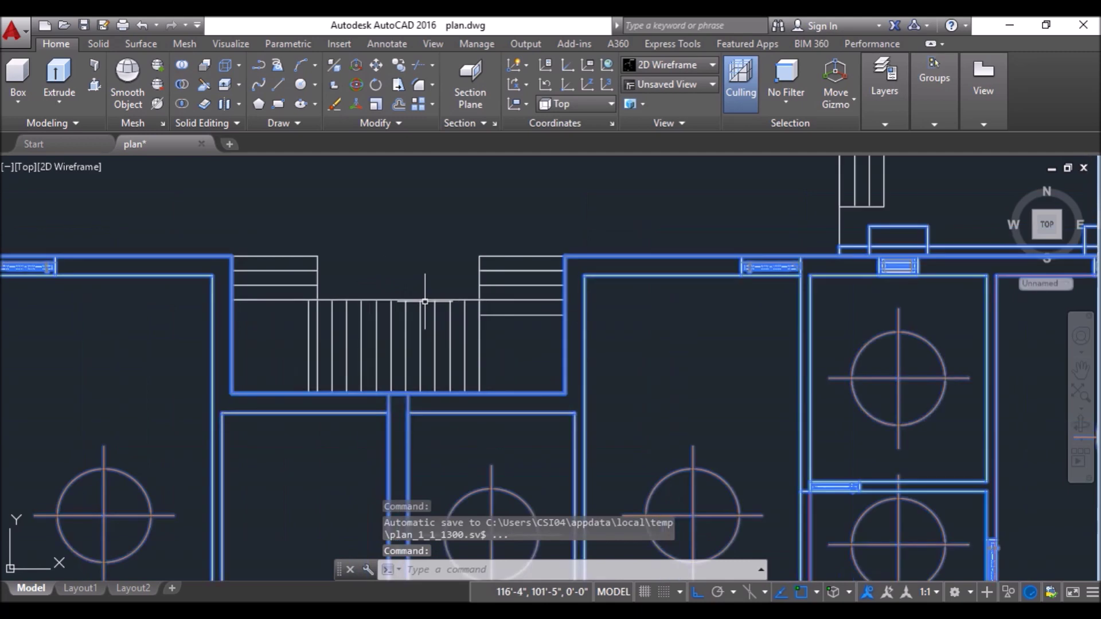
{"action": "scroll", "coordinate": [425, 301], "scroll_direction": "down", "scroll_amount": 6}
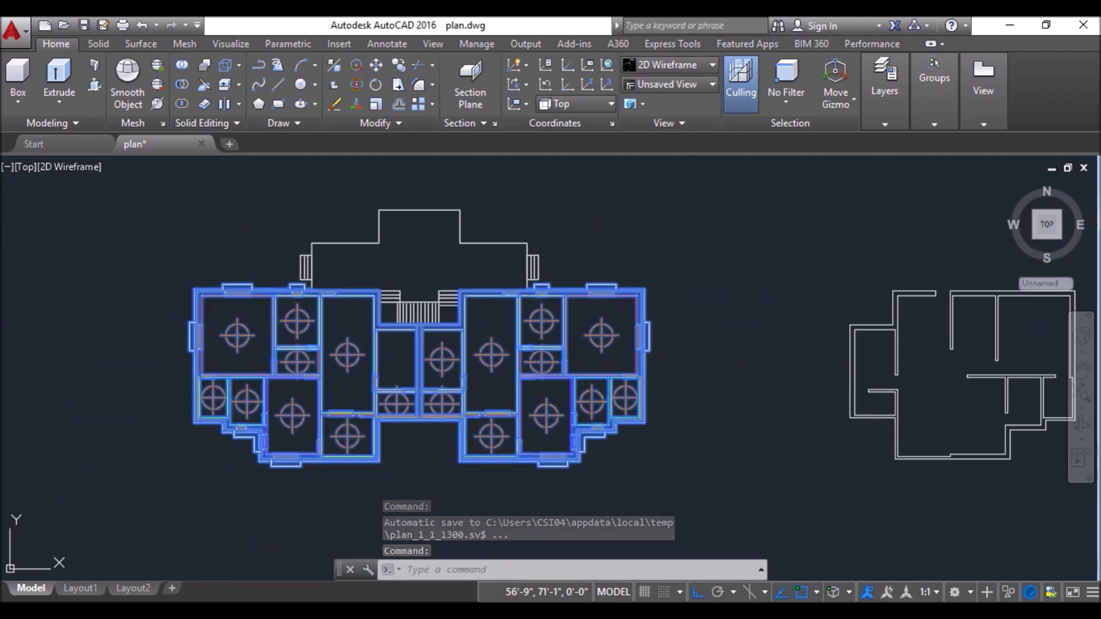
{"action": "middle_click_drag", "start_coordinate": [425, 301], "coordinate": [427, 389], "text": "shift"}
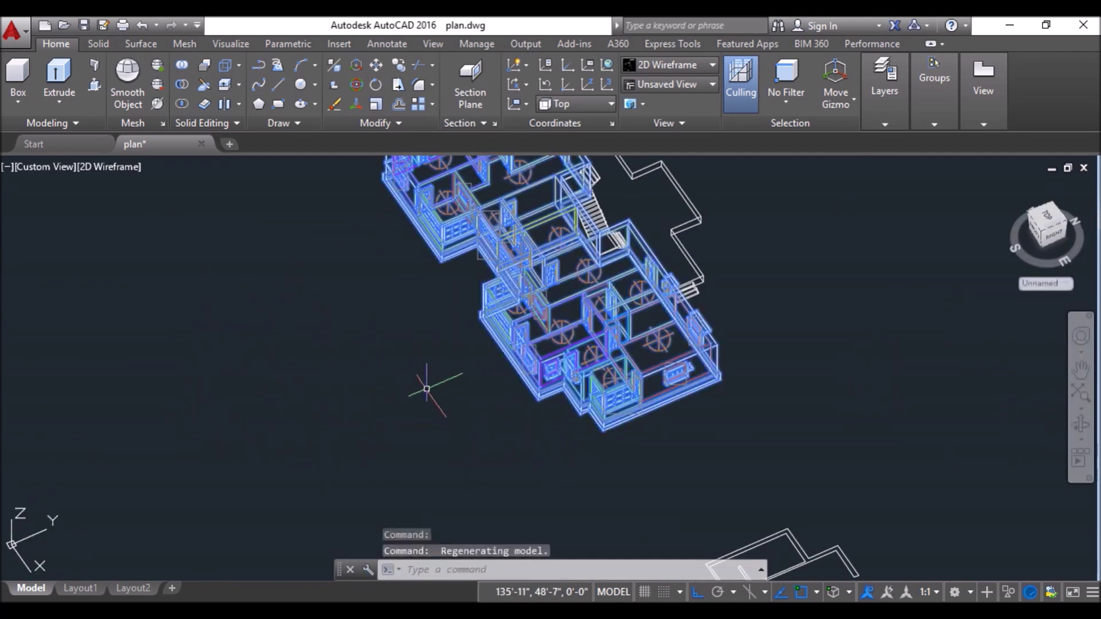
{"action": "scroll", "coordinate": [551, 327], "scroll_direction": "up", "scroll_amount": 5}
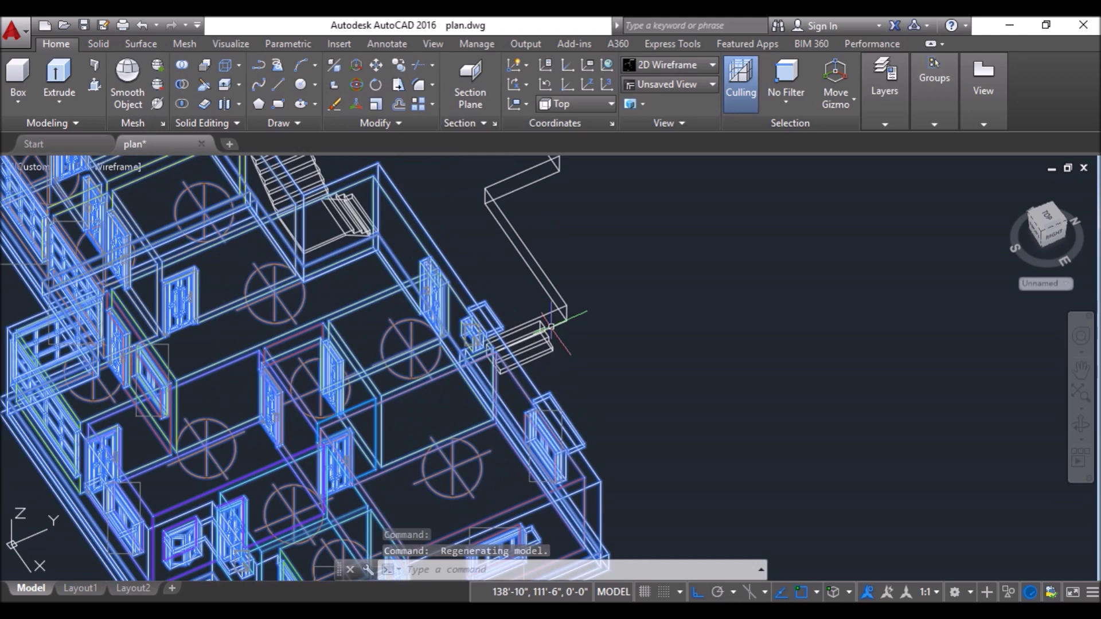
{"action": "left_click", "coordinate": [334, 65]}
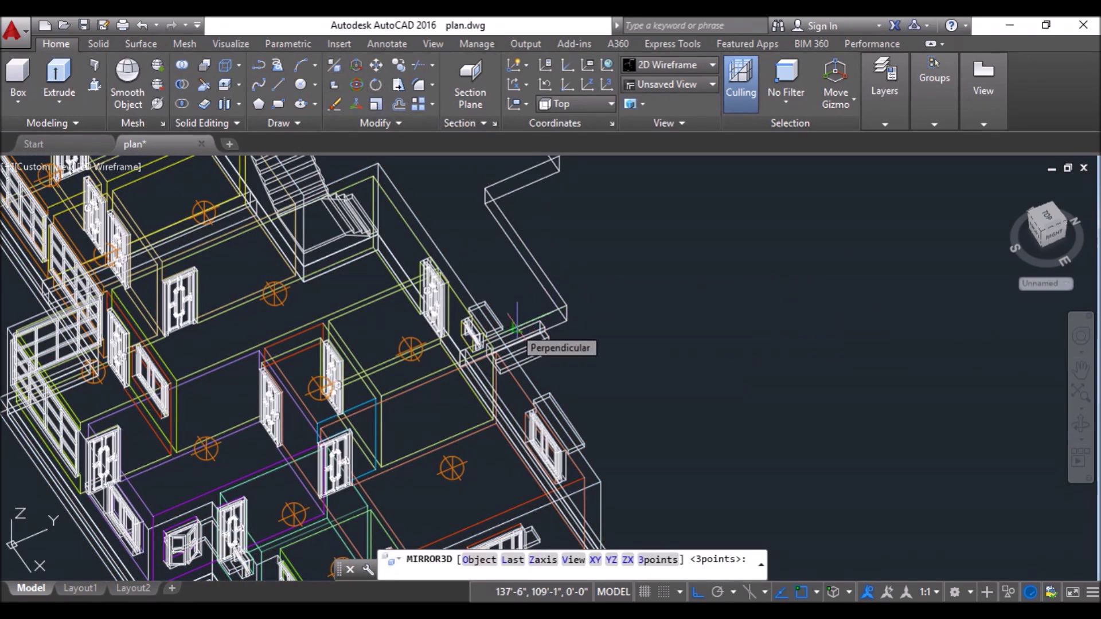
{"action": "scroll", "coordinate": [515, 329], "scroll_direction": "up", "scroll_amount": 4}
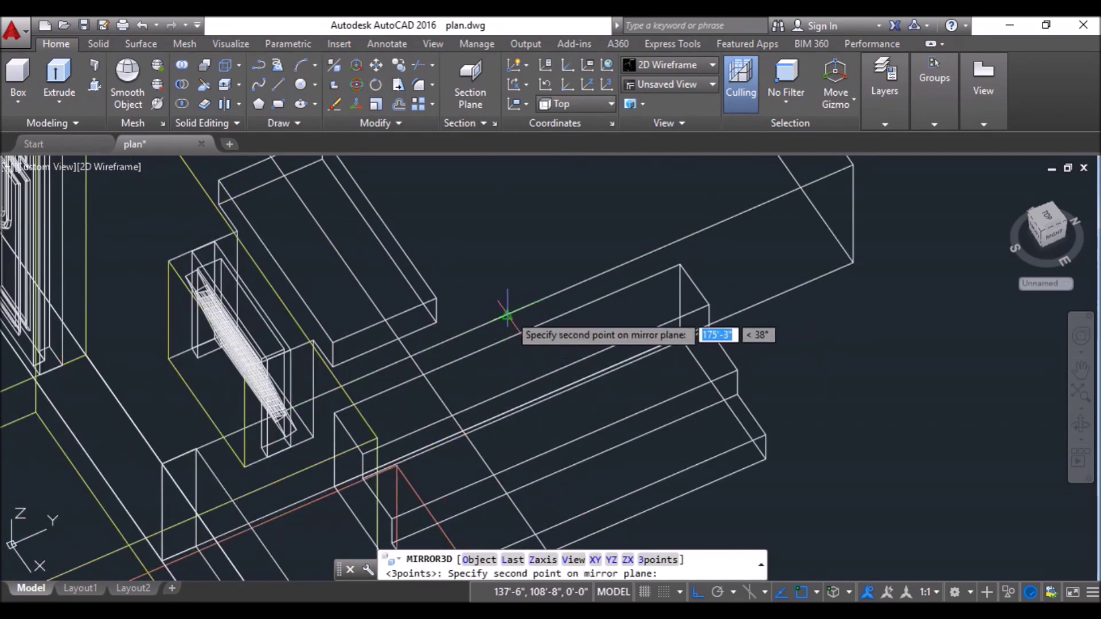
{"action": "scroll", "coordinate": [507, 315], "scroll_direction": "down", "scroll_amount": 5}
{"action": "left_click", "coordinate": [609, 407]}
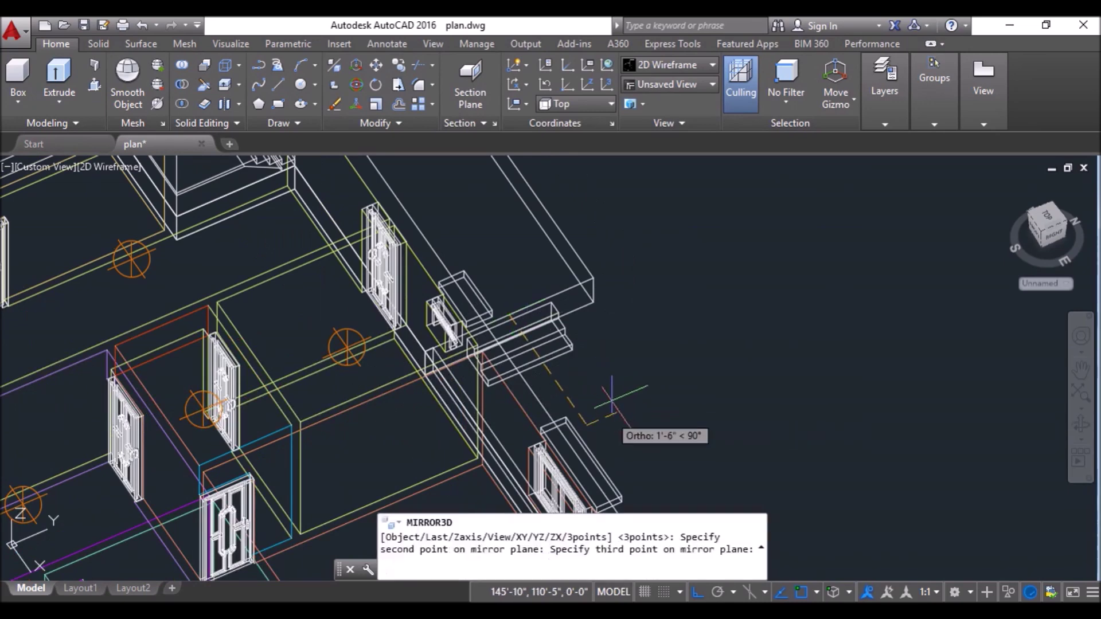
{"action": "left_click", "coordinate": [643, 234]}
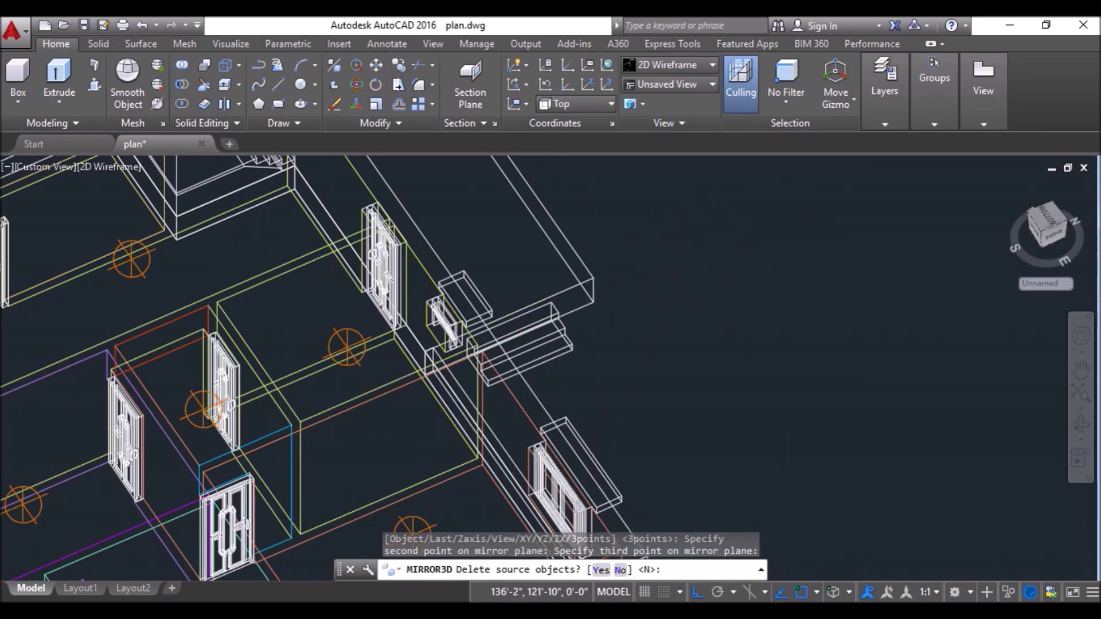
{"action": "key", "text": "Return"}
{"action": "scroll", "coordinate": [359, 412], "scroll_direction": "down", "scroll_amount": 3}
{"action": "scroll", "coordinate": [806, 530], "scroll_direction": "down", "scroll_amount": 4}
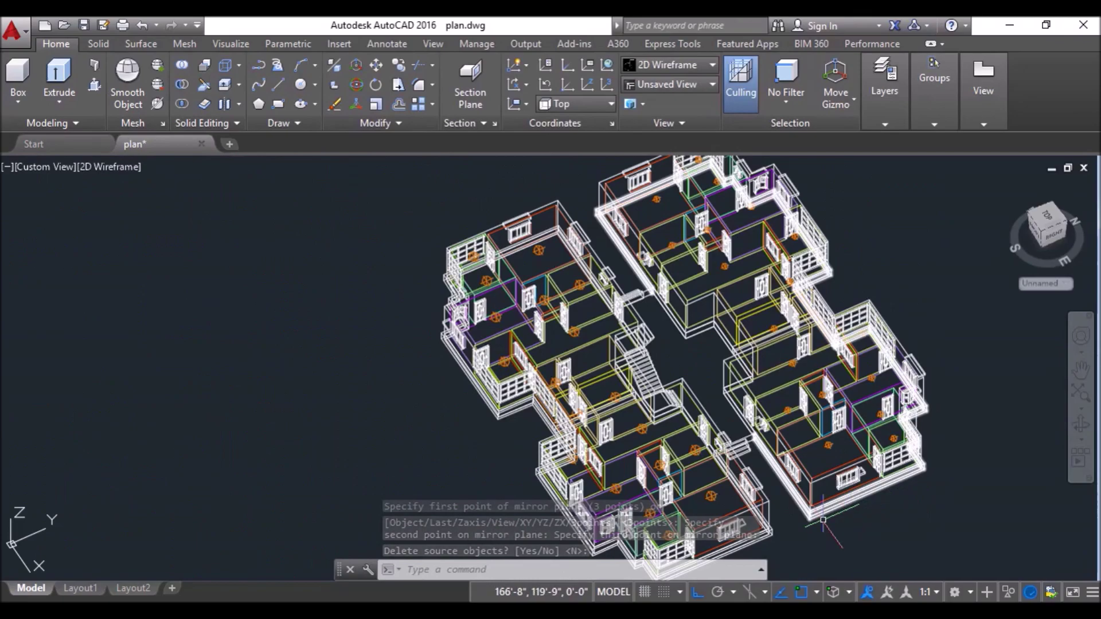
Step: Show the two facing double buildings in the Realistic visual style and examine them from a low rear-corner angle
{"action": "middle_click_drag", "start_coordinate": [482, 485], "coordinate": [905, 422], "text": "shift"}
{"action": "middle_click_drag", "start_coordinate": [954, 517], "coordinate": [861, 433]}
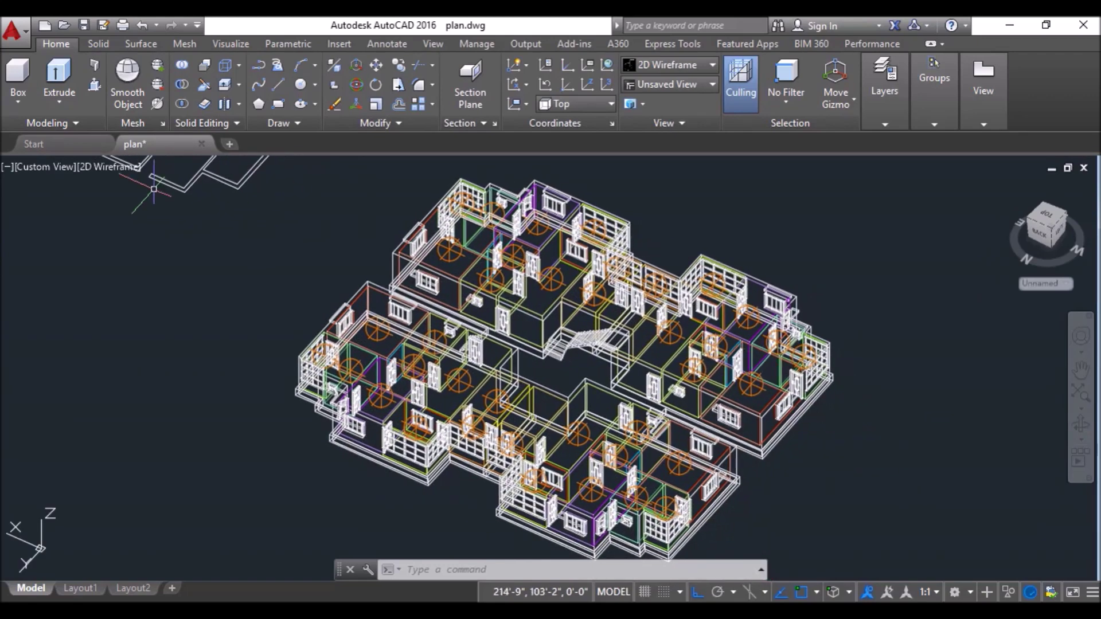
{"action": "left_click", "coordinate": [106, 168]}
{"action": "left_click", "coordinate": [152, 261]}
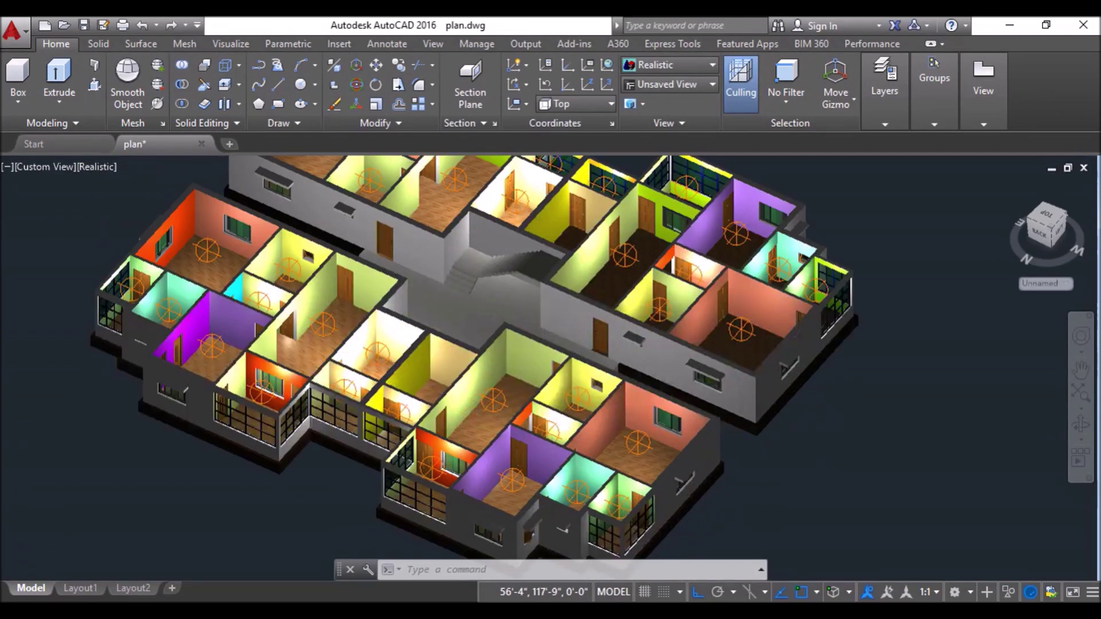
{"action": "scroll", "coordinate": [774, 528], "scroll_direction": "up", "scroll_amount": 2}
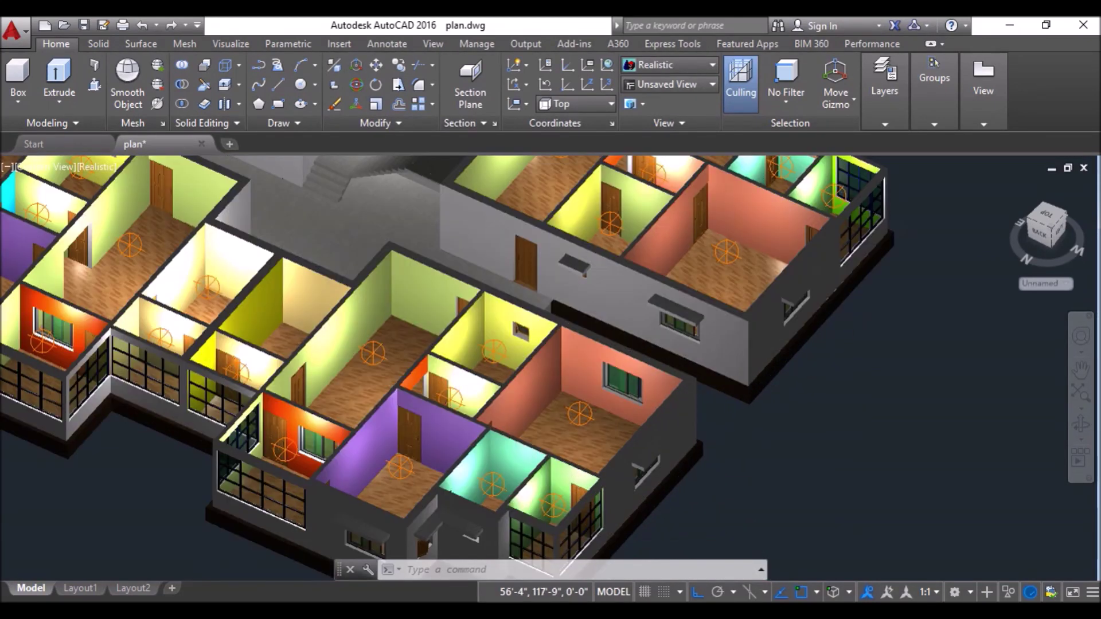
{"action": "middle_click_drag", "start_coordinate": [1034, 436], "coordinate": [1036, 390], "text": "shift"}
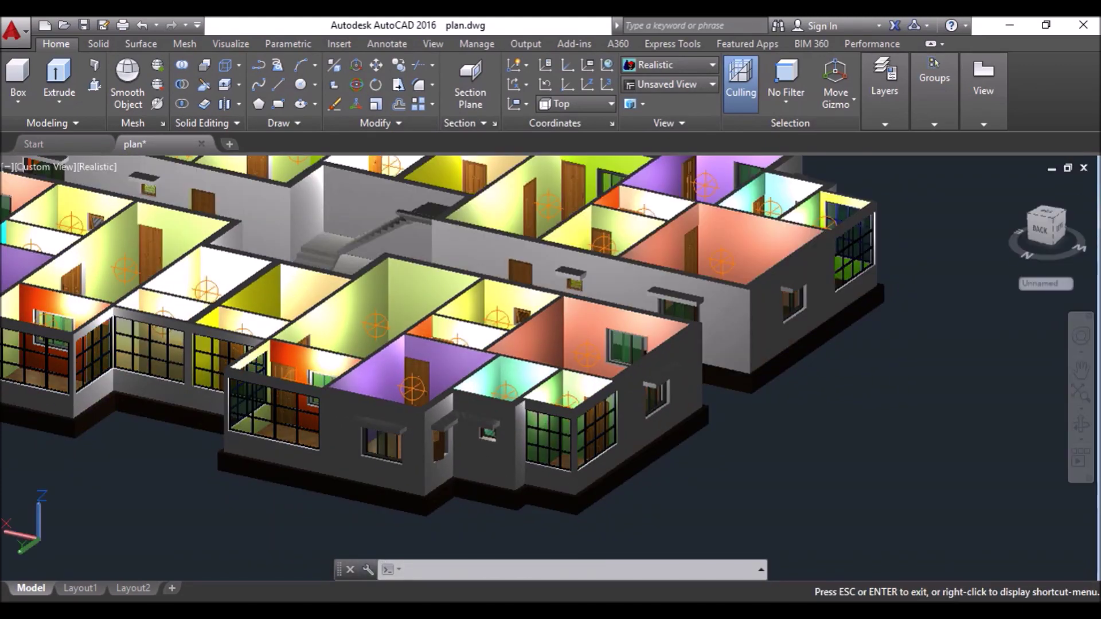
{"action": "middle_click_drag", "start_coordinate": [259, 236], "coordinate": [365, 316]}
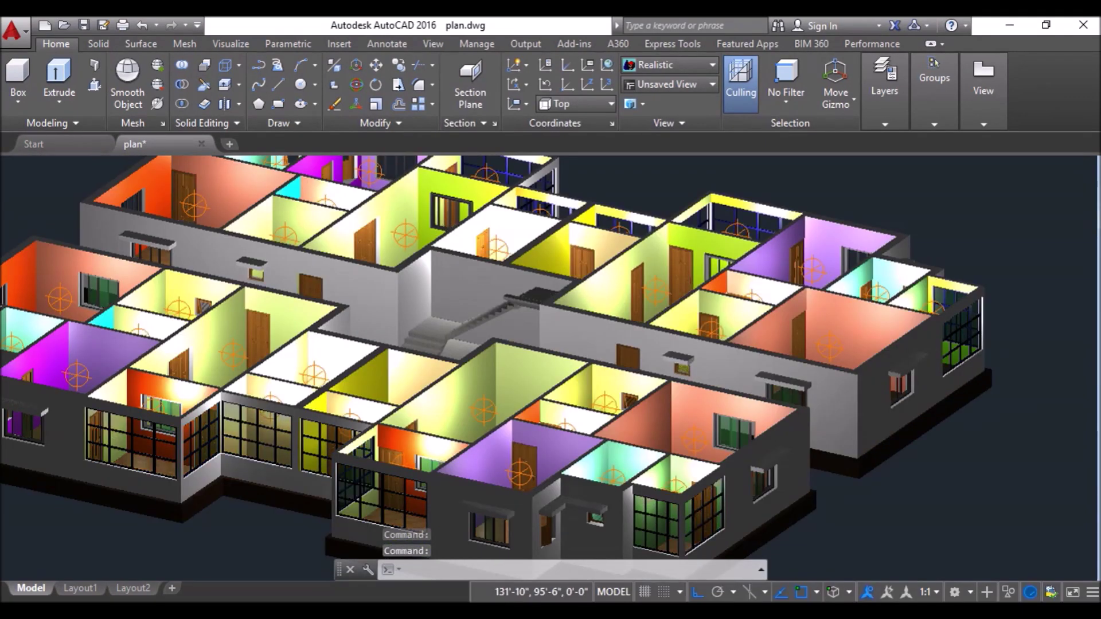